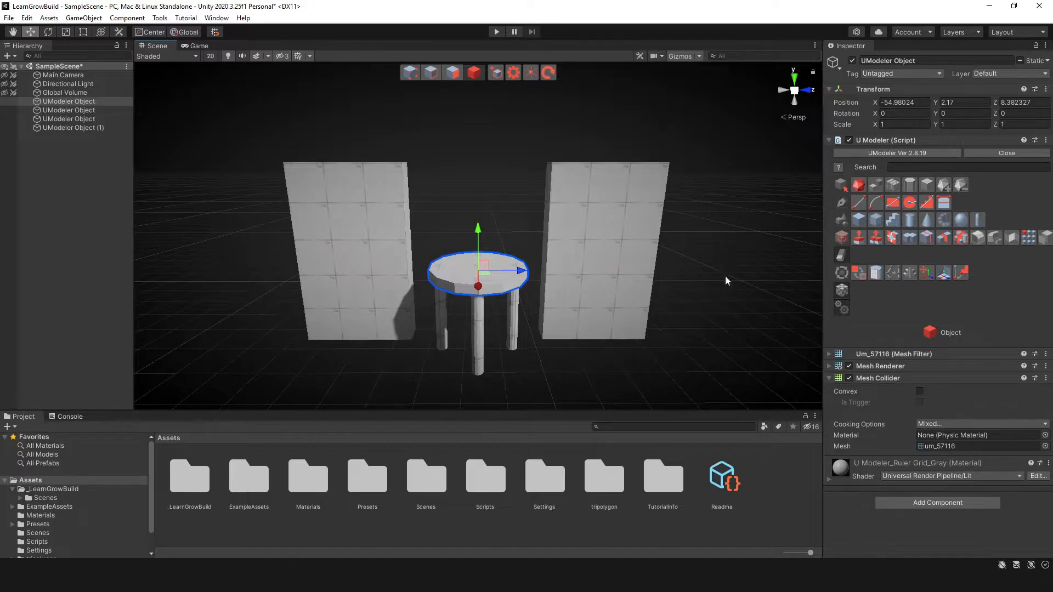
# Inset the top face of the round table to create a border ring
pyautogui.click(893, 238)
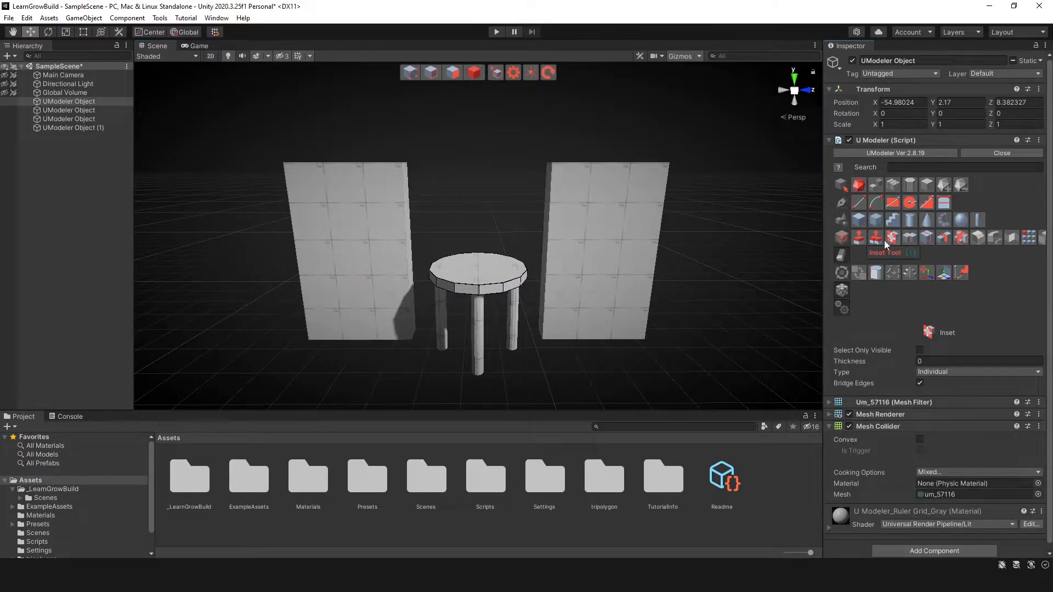
pyautogui.scroll(3, 514, 262)
pyautogui.keyDown('alt'); pyautogui.moveTo(515, 262); pyautogui.dragTo(508, 307); pyautogui.keyUp('alt')
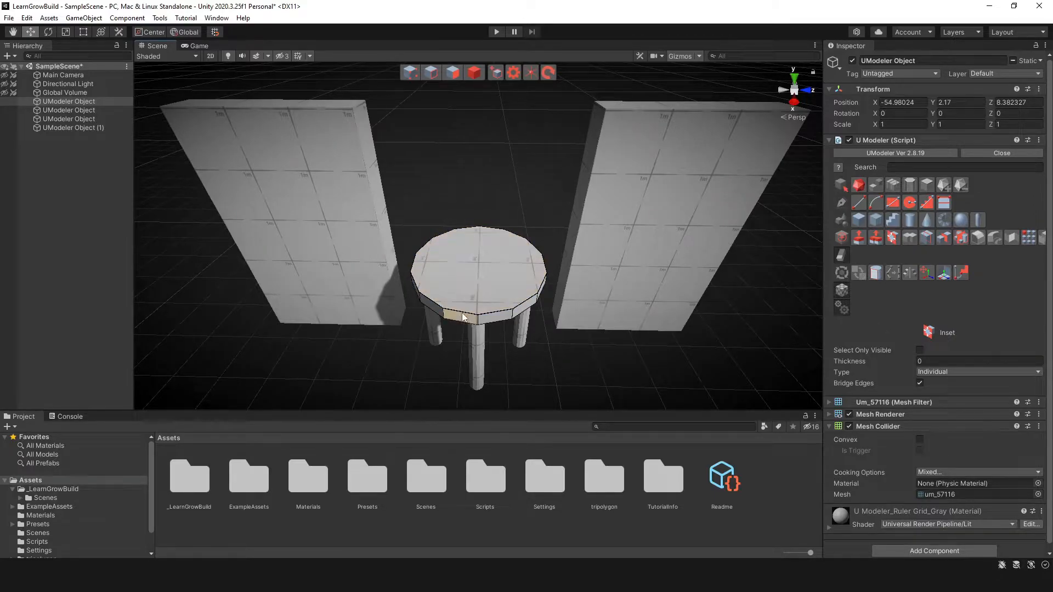
pyautogui.moveTo(479, 274); pyautogui.dragTo(557, 188)
pyautogui.click(474, 74)
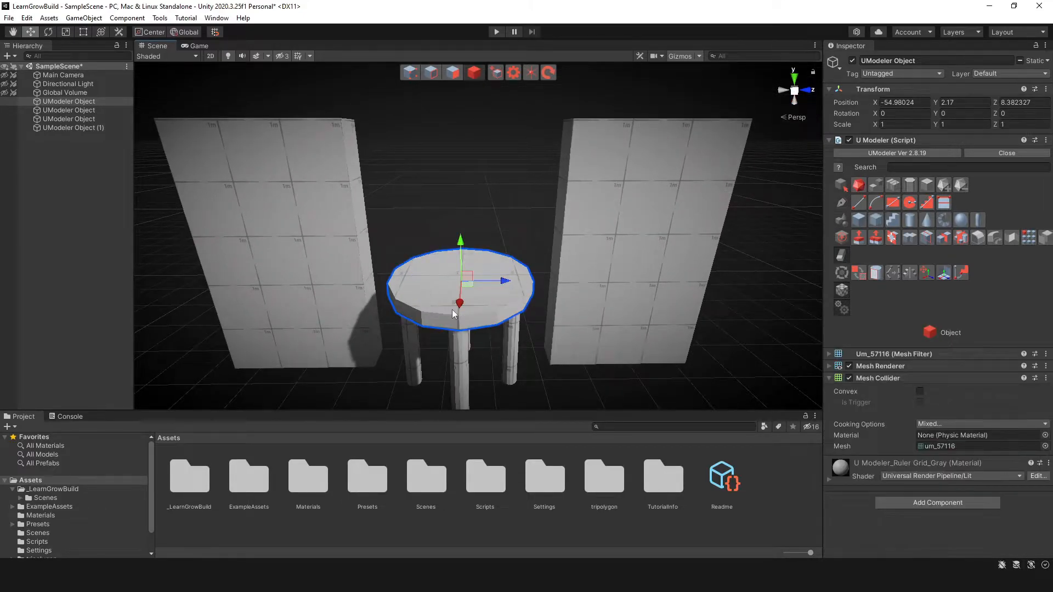
# Push the table's inner top polygon down and scale in a smaller polygon at its centre
pyautogui.click(453, 72)
pyautogui.click(460, 269)
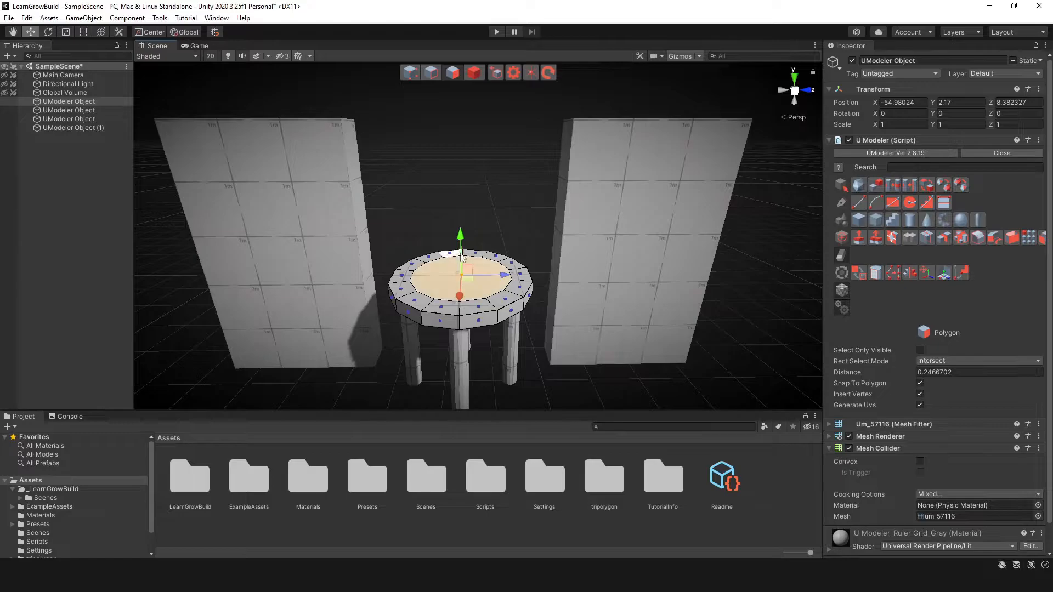
pyautogui.moveTo(460, 246); pyautogui.dragTo(447, 283)
pyautogui.press('r')
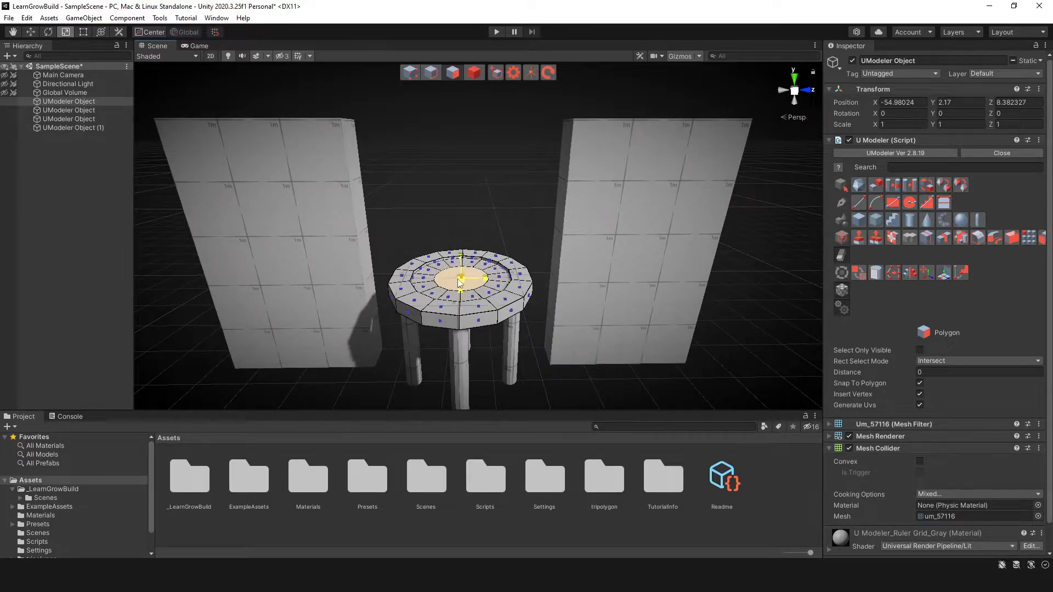
# Raise the tabletop's small centre polygon by about 0.16 and return to object mode
pyautogui.press('w')
pyautogui.moveTo(466, 232); pyautogui.dragTo(462, 231)
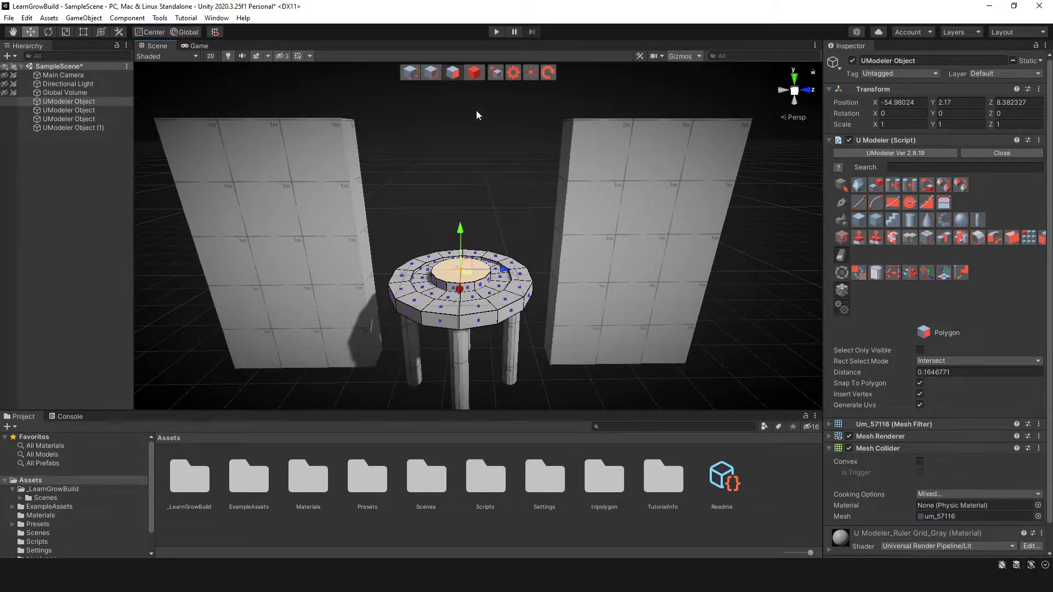
pyautogui.click(474, 72)
# Draw a closed notched outline on the front face of the wall block UModeler Object (1) with the Line tool
pyautogui.keyDown('alt'); pyautogui.moveTo(541, 235); pyautogui.dragTo(502, 187); pyautogui.keyUp('alt')
pyautogui.click(577, 187)
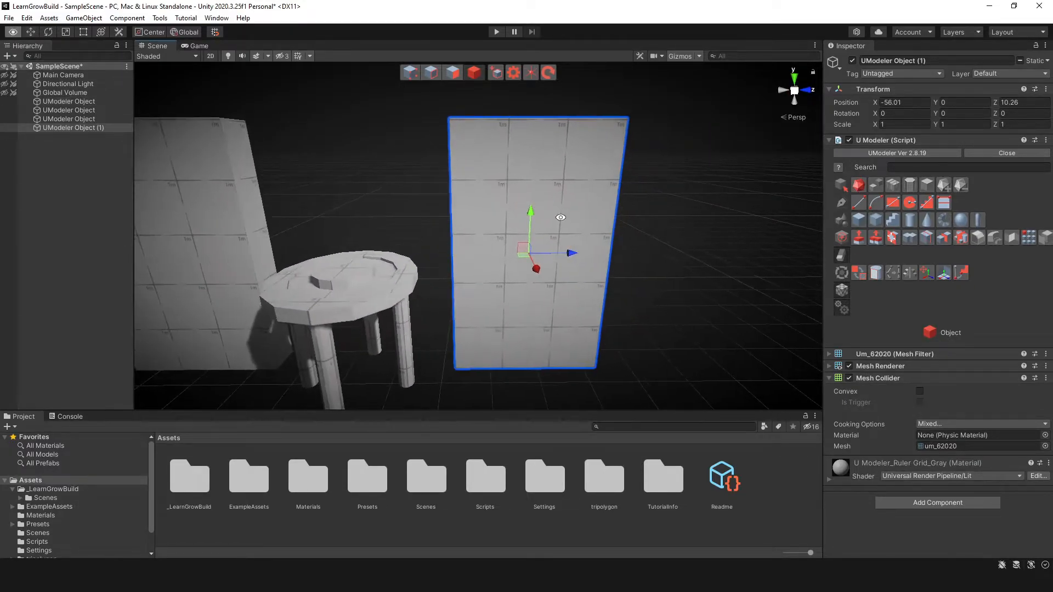
pyautogui.click(858, 201)
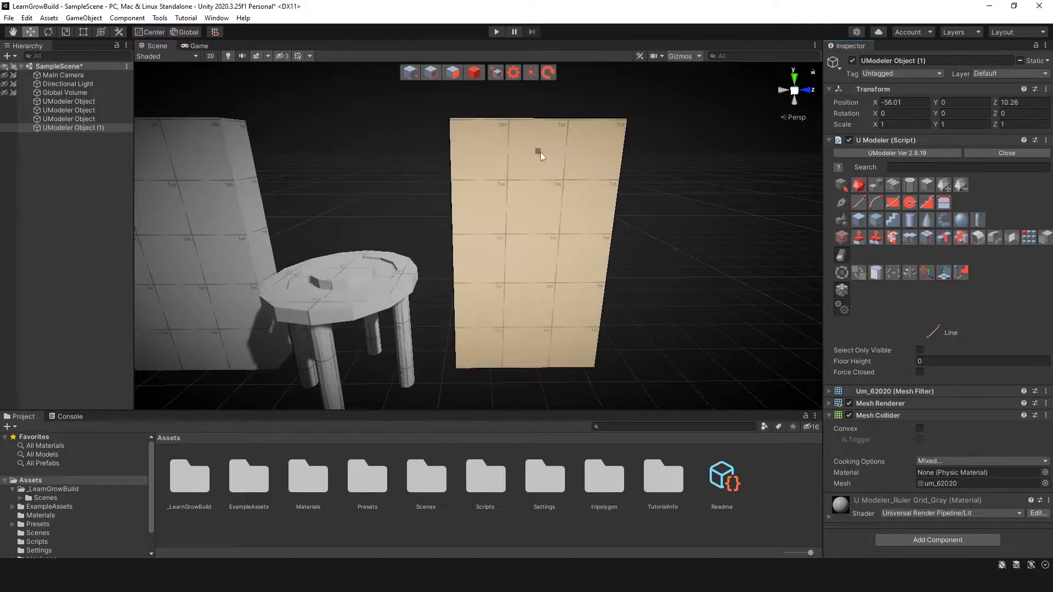
pyautogui.click(565, 153)
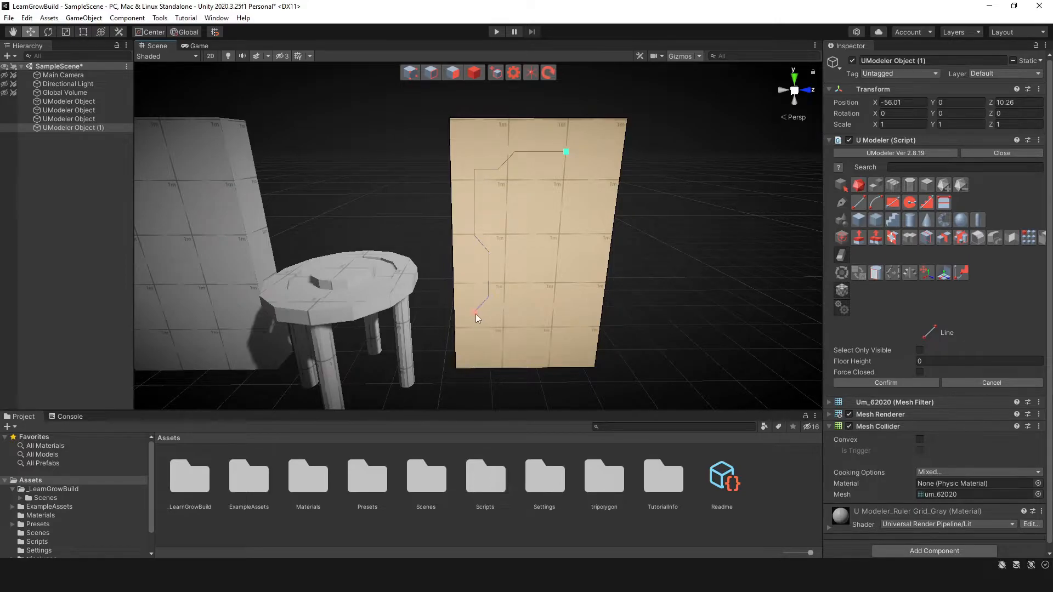
pyautogui.click(569, 348)
pyautogui.click(581, 153)
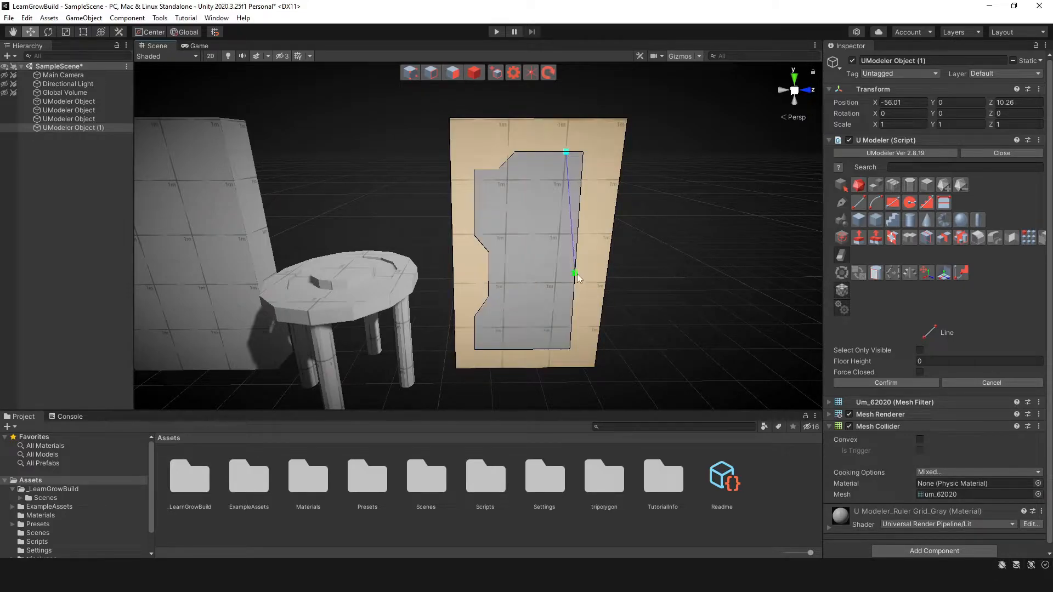
pyautogui.press('Escape')
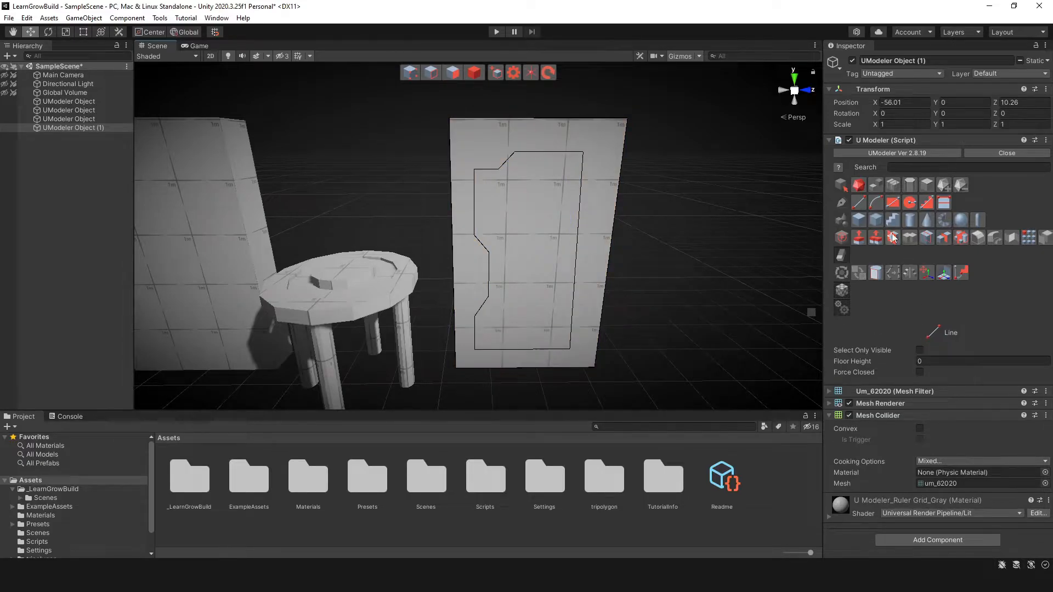
# Inset the notched polygon and the wall face around it by about 0.15
pyautogui.click(893, 236)
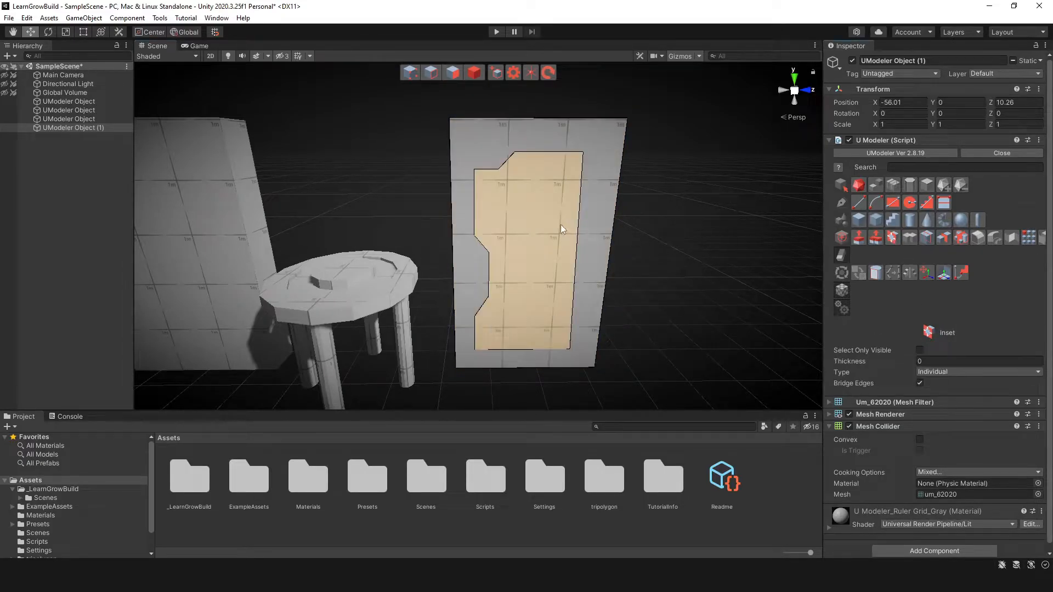
pyautogui.moveTo(552, 207); pyautogui.dragTo(599, 262)
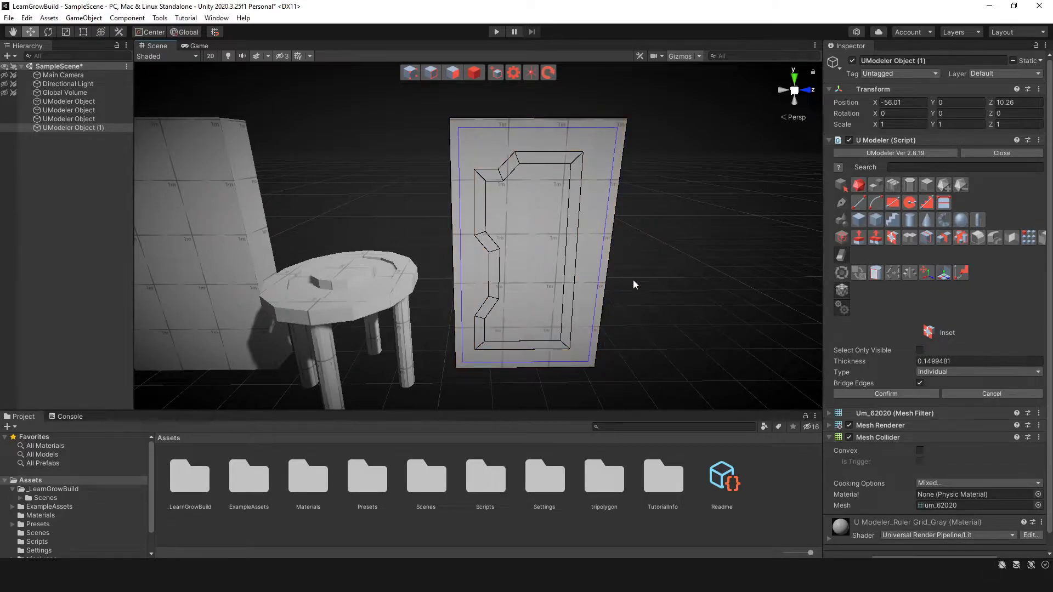
# Push the inner notched polygon about 0.20 into the wall block
pyautogui.click(453, 73)
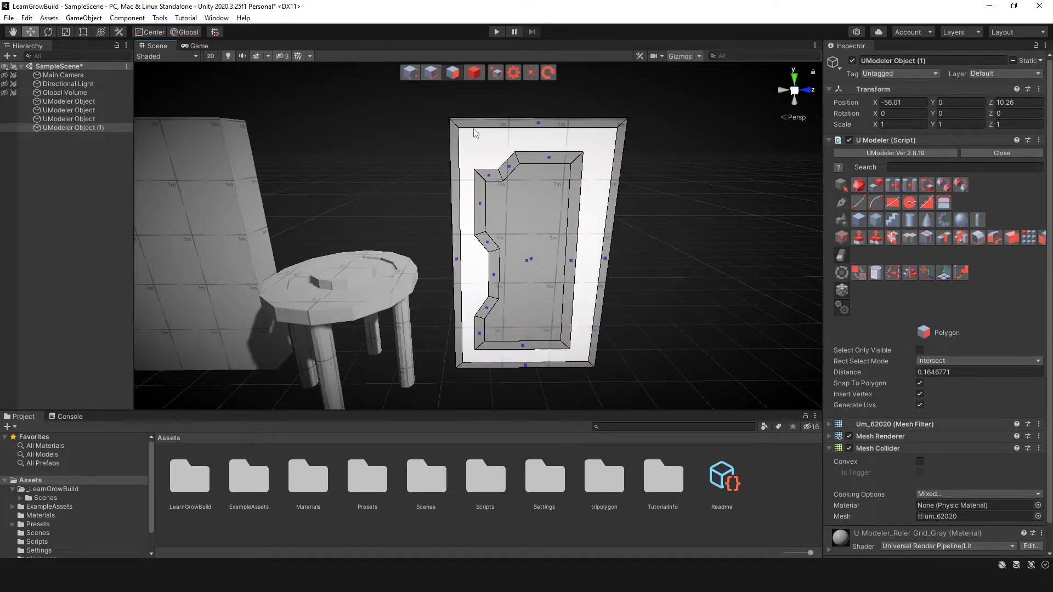
pyautogui.keyDown('alt'); pyautogui.moveTo(543, 218); pyautogui.dragTo(555, 278); pyautogui.keyUp('alt')
pyautogui.click(556, 279)
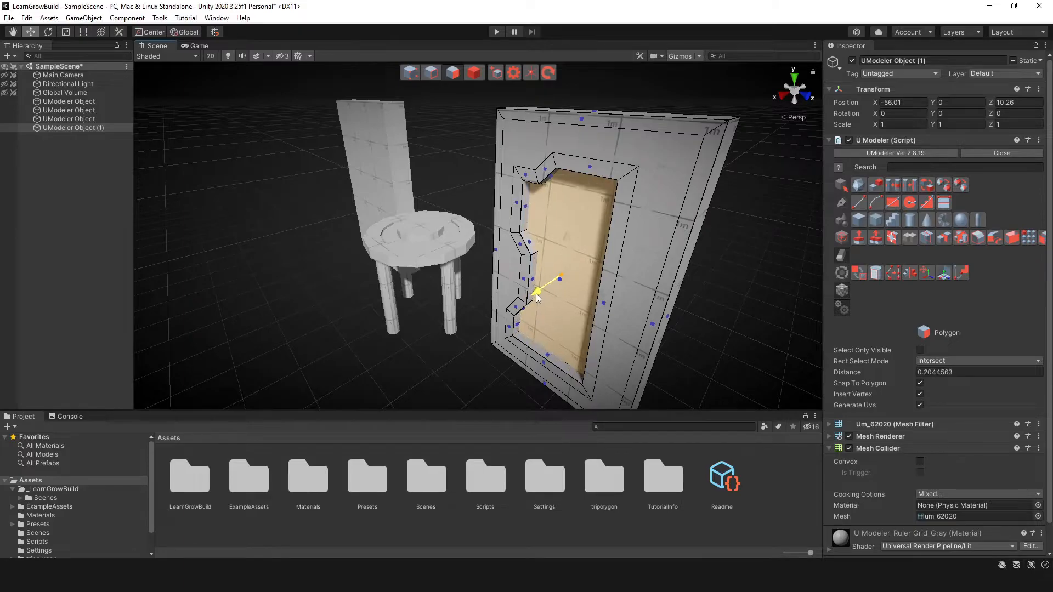
# Try to inset the upper strip of the frame around the notched recess
pyautogui.keyDown('alt'); pyautogui.moveTo(535, 294); pyautogui.dragTo(566, 207); pyautogui.keyUp('alt')
pyautogui.scroll(5, 515, 202)
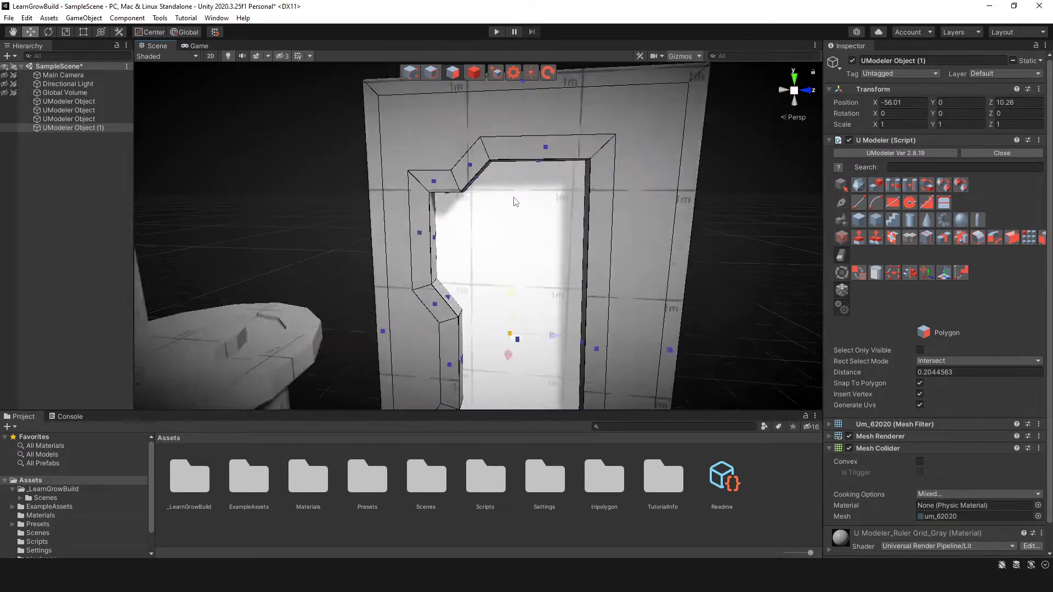
pyautogui.click(893, 238)
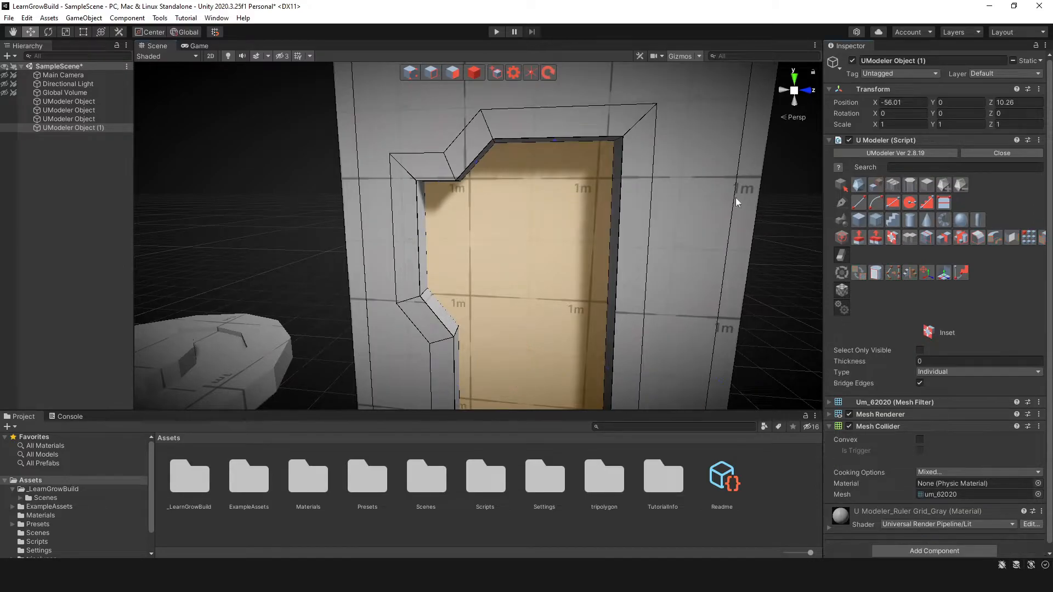
pyautogui.click(574, 122)
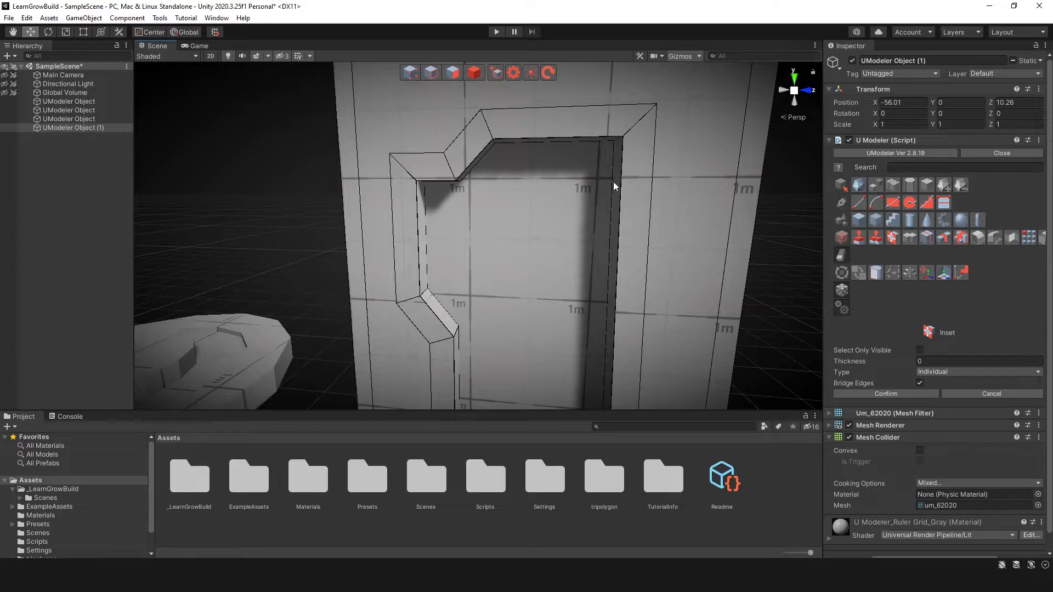
pyautogui.click(452, 74)
pyautogui.click(453, 73)
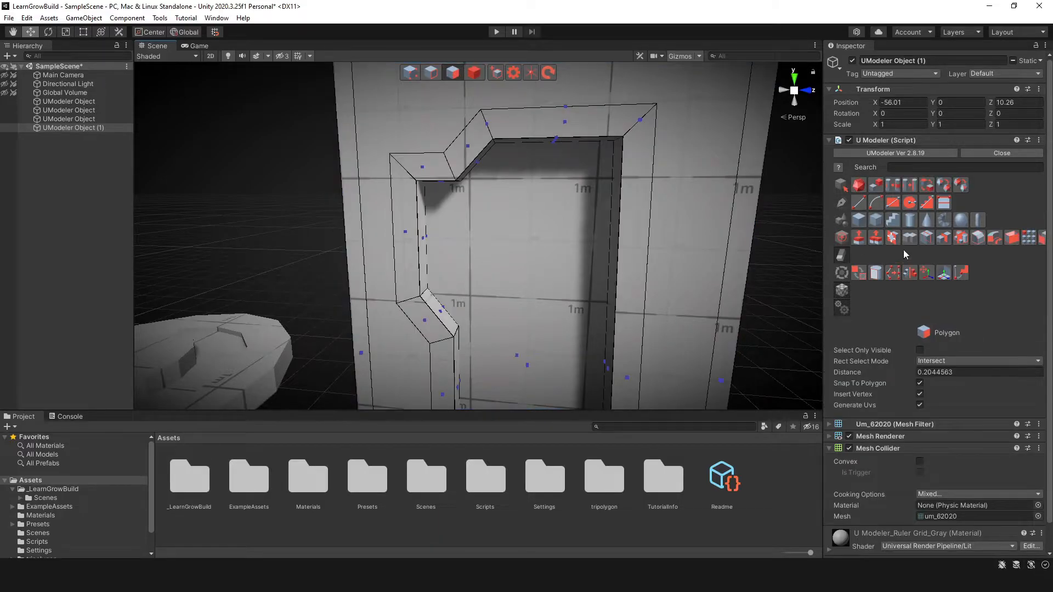
# Inset the back polygon of the notched recess by about 0.22
pyautogui.click(893, 239)
pyautogui.scroll(-8, 615, 208)
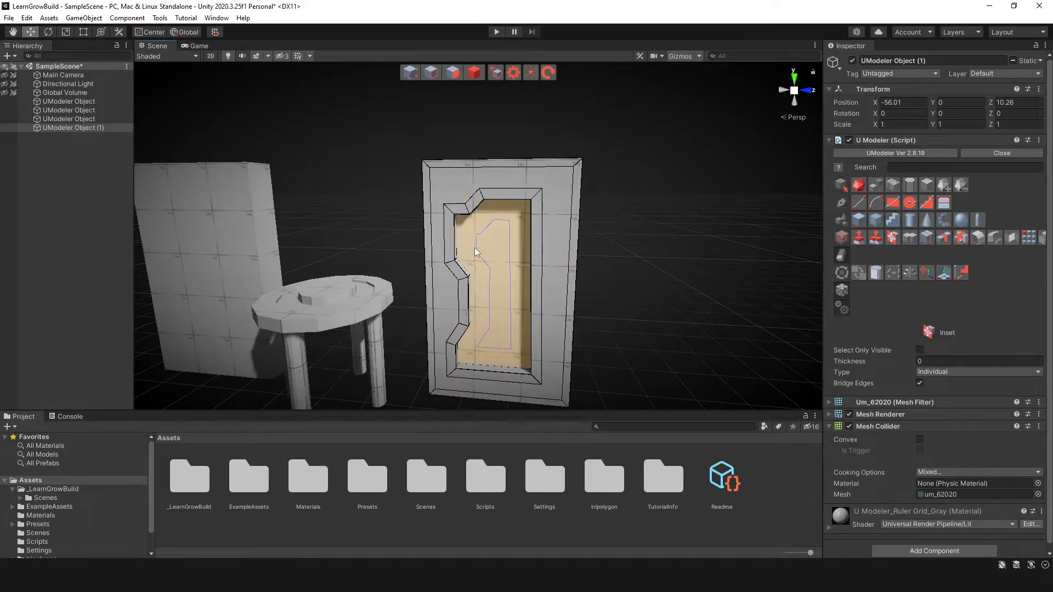
pyautogui.click(518, 268)
pyautogui.keyDown('alt'); pyautogui.moveTo(519, 268); pyautogui.dragTo(510, 214); pyautogui.keyUp('alt')
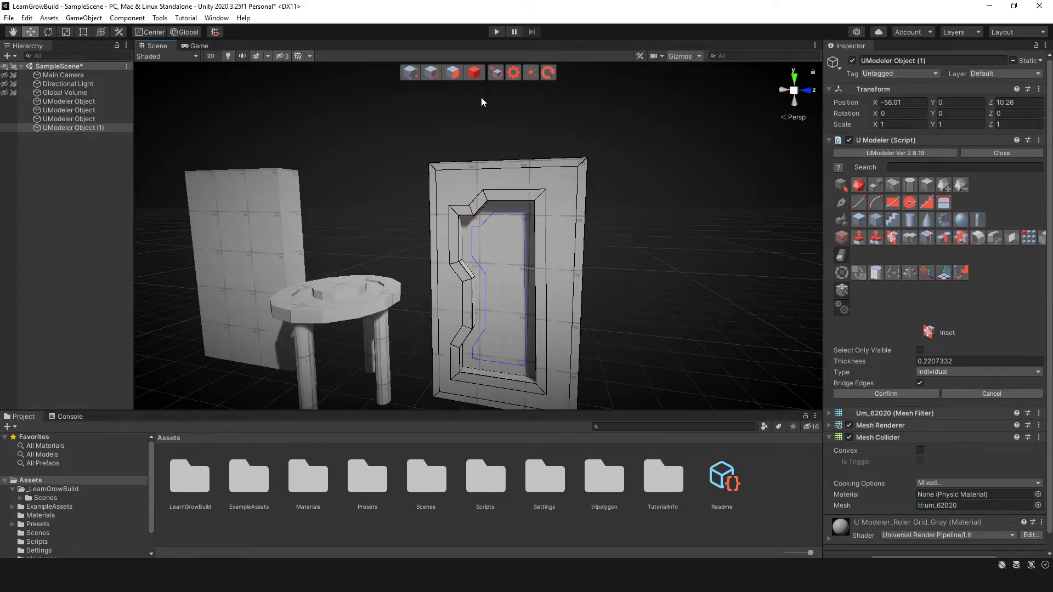
# Extrude the innermost notched polygon outward from the recess and return to object mode
pyautogui.click(450, 75)
pyautogui.keyDown('alt'); pyautogui.moveTo(513, 257); pyautogui.dragTo(447, 255); pyautogui.keyUp('alt')
pyautogui.click(476, 74)
# Draw a rectangle about 2.09 by 1.32 on the front face of the plain wall block
pyautogui.keyDown('alt'); pyautogui.moveTo(529, 219); pyautogui.dragTo(497, 256); pyautogui.keyUp('alt')
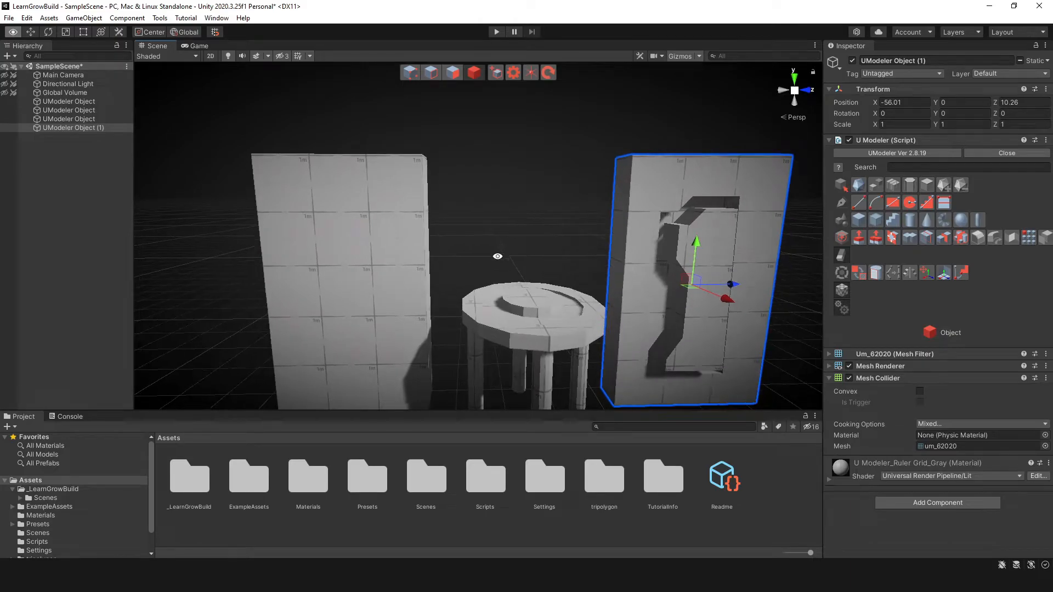
pyautogui.click(893, 202)
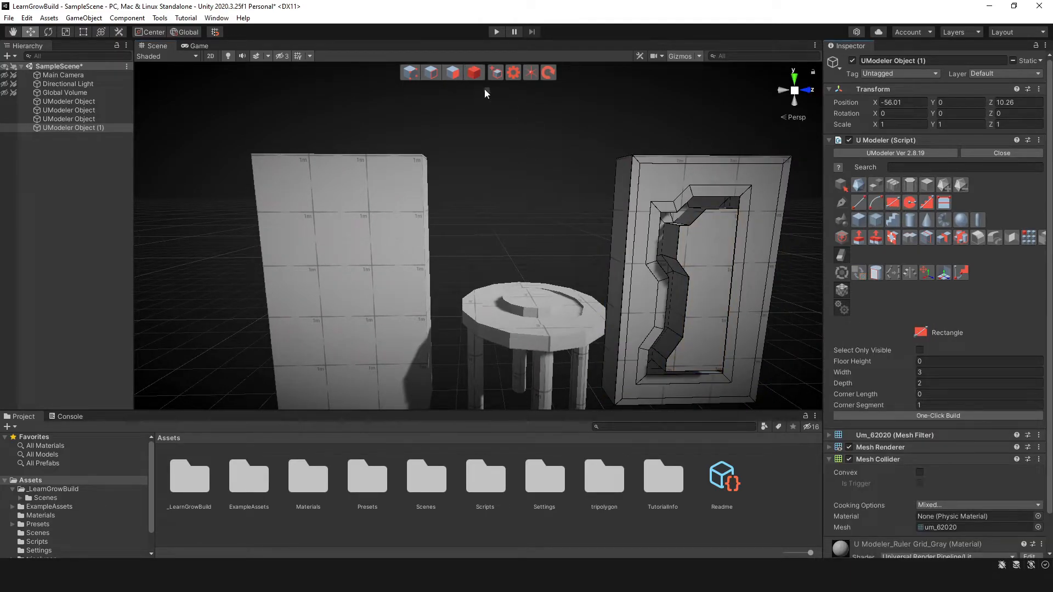
pyautogui.press('Escape')
pyautogui.click(383, 239)
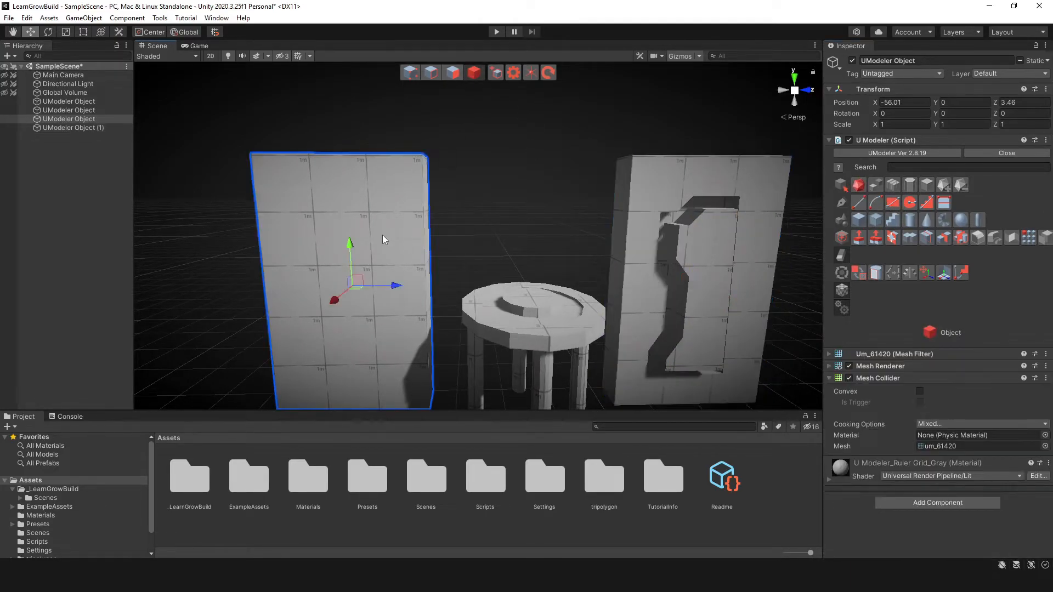
pyautogui.click(894, 203)
pyautogui.click(304, 242)
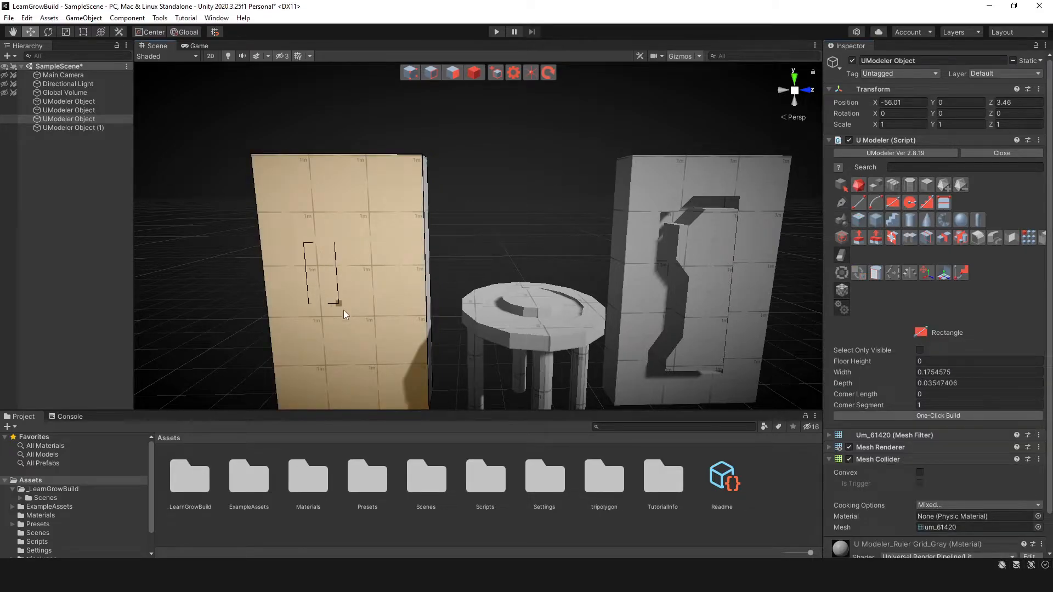
pyautogui.click(381, 348)
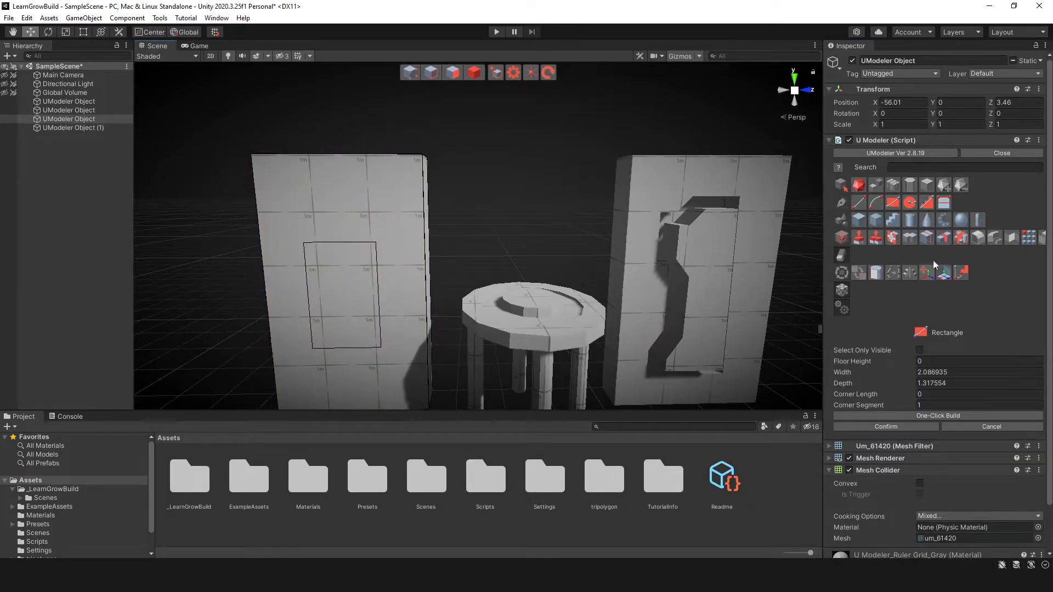
# Draw an arc across the rectangle's upper edge to form an arched top
pyautogui.click(876, 205)
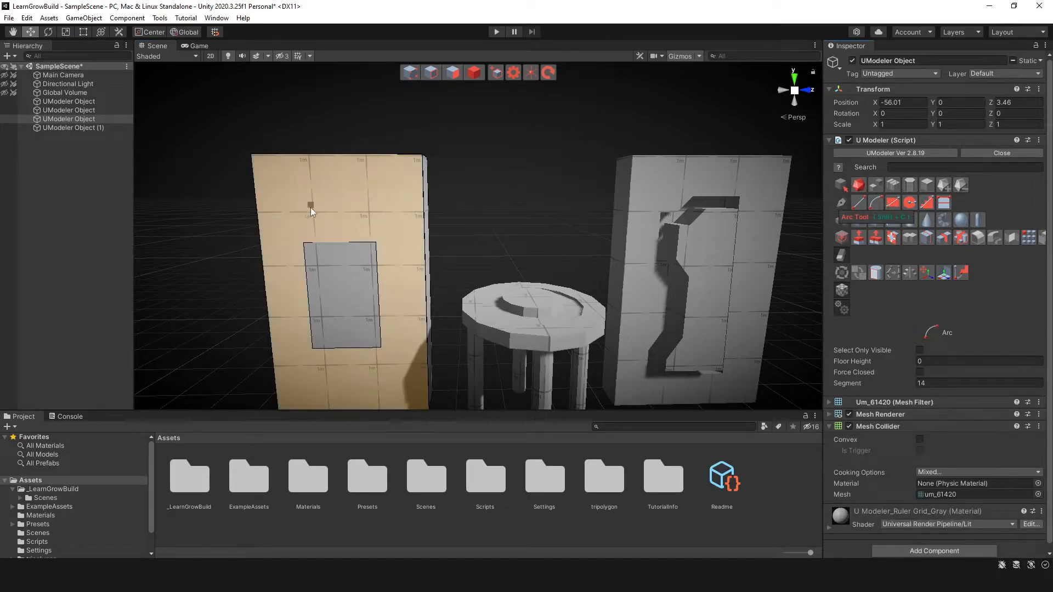
pyautogui.click(376, 244)
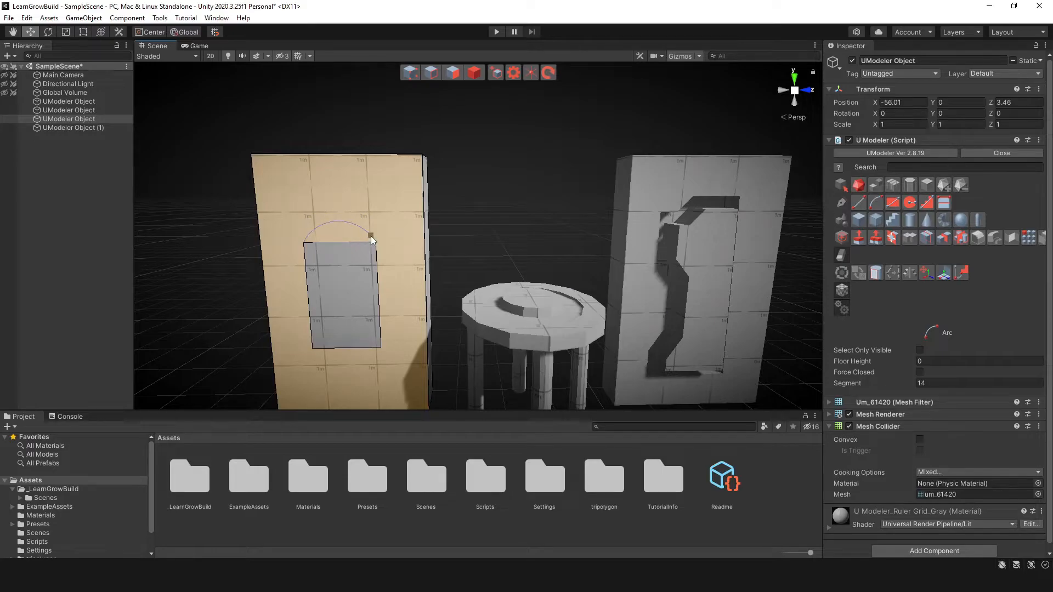
pyautogui.click(381, 303)
# Inset the rectangle and the arched polygon above it separately, each by about 0.07
pyautogui.click(894, 237)
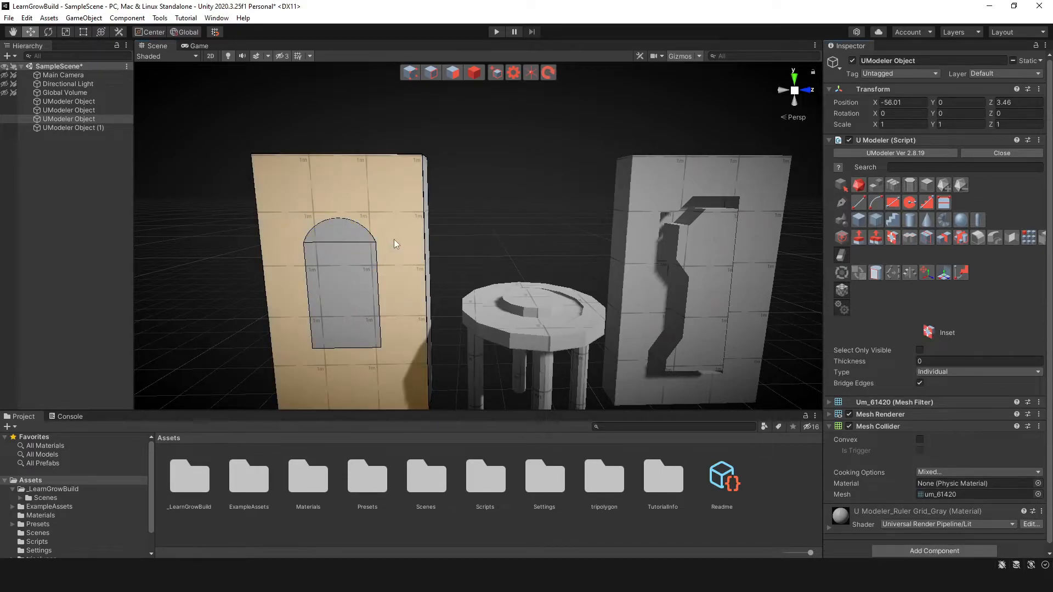
pyautogui.moveTo(337, 275); pyautogui.dragTo(310, 256)
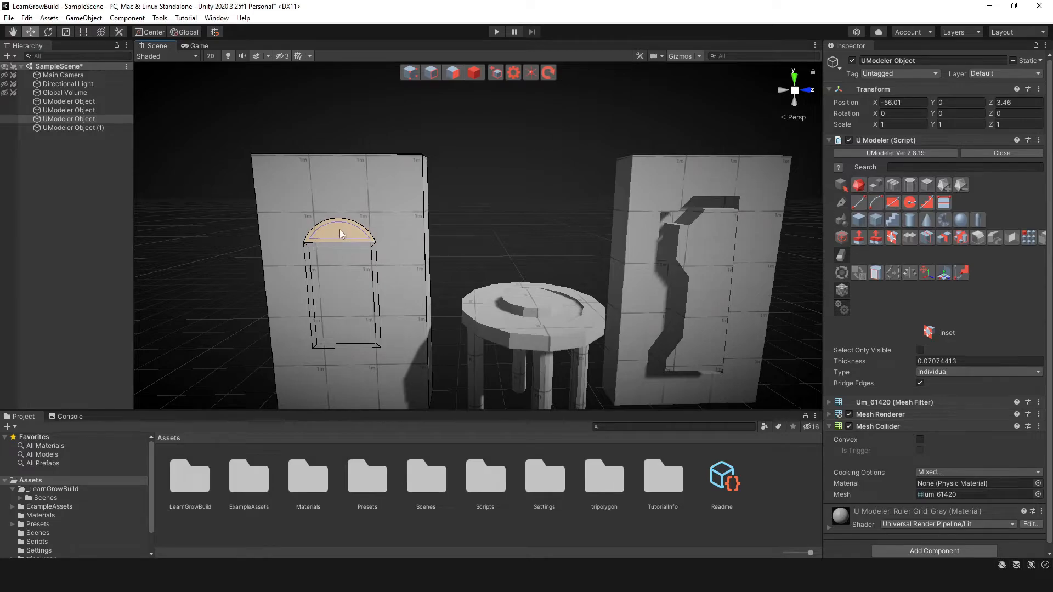
pyautogui.click(367, 236)
pyautogui.scroll(6, 333, 238)
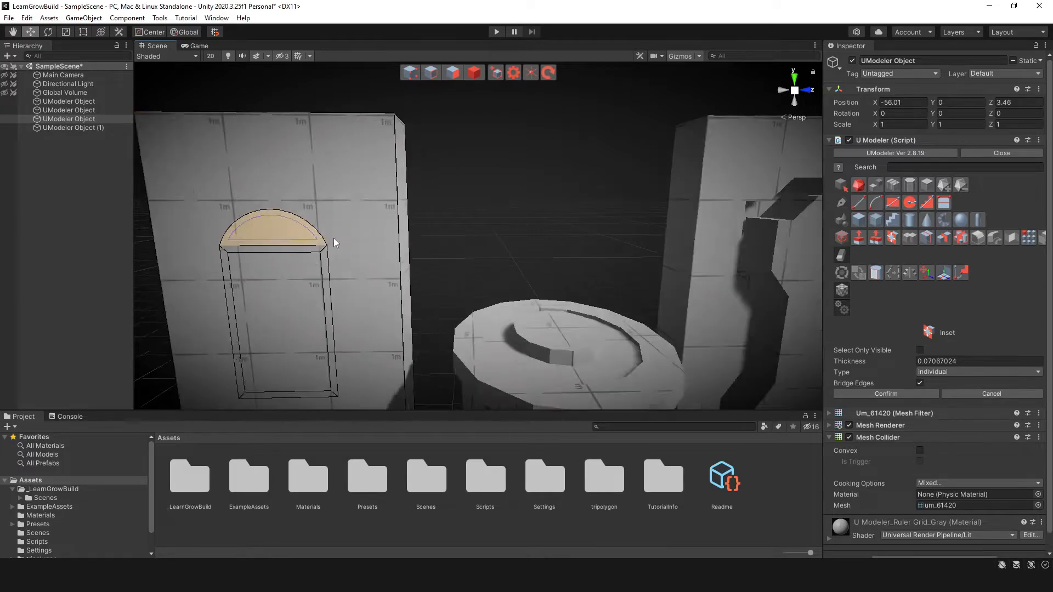
pyautogui.scroll(4, 369, 250)
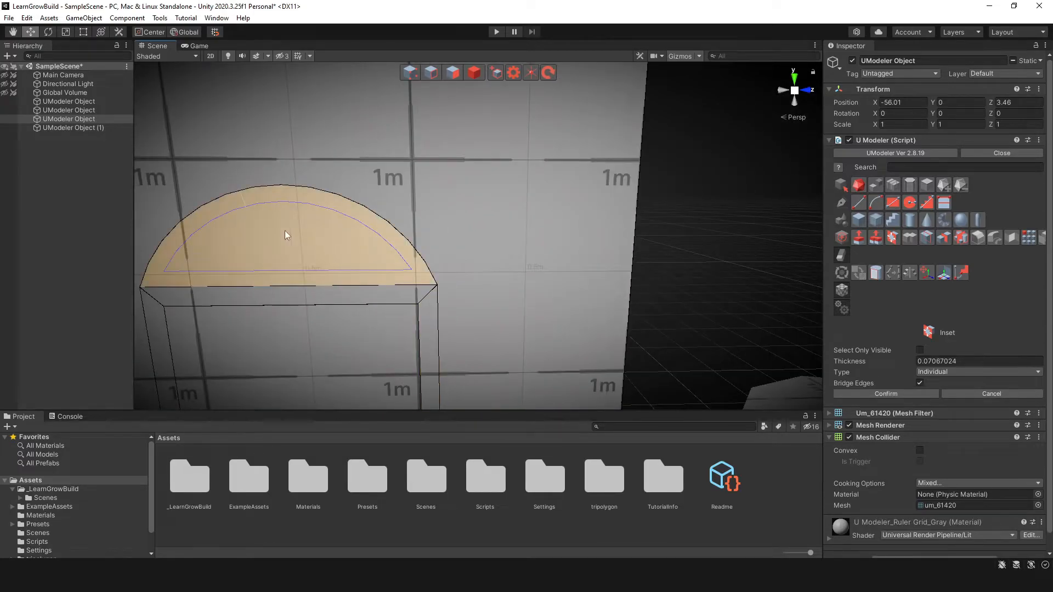
pyautogui.click(251, 215)
pyautogui.hotkey('ctrl', 'z')
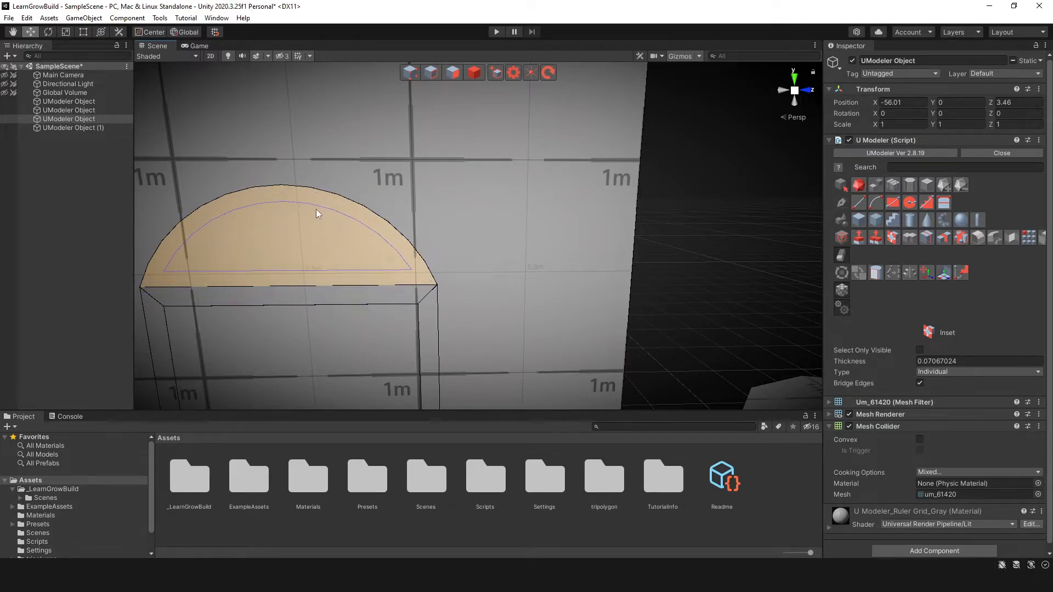
pyautogui.scroll(3, 317, 208)
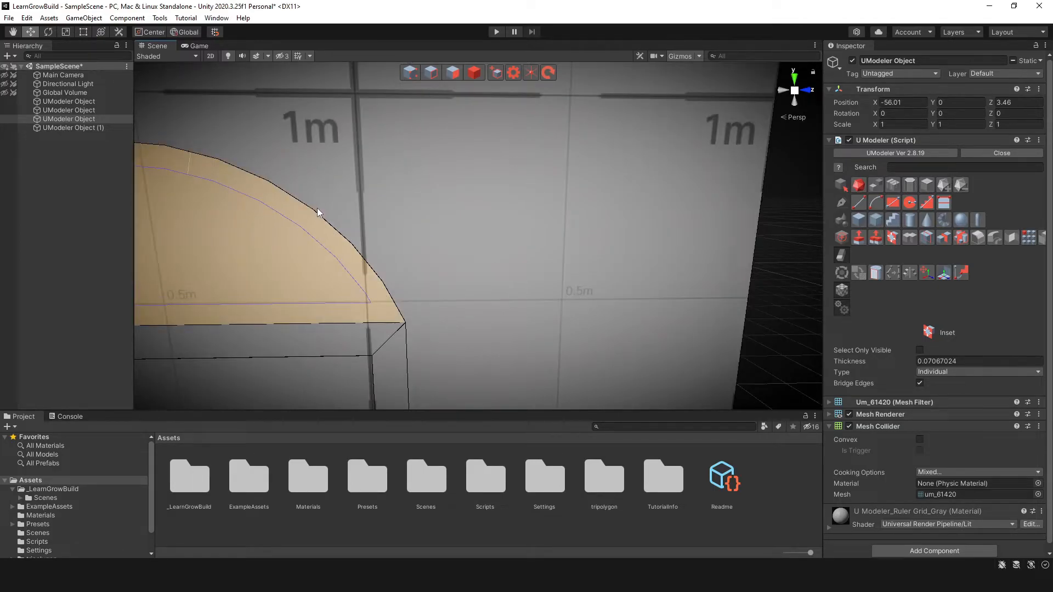
pyautogui.click(201, 185)
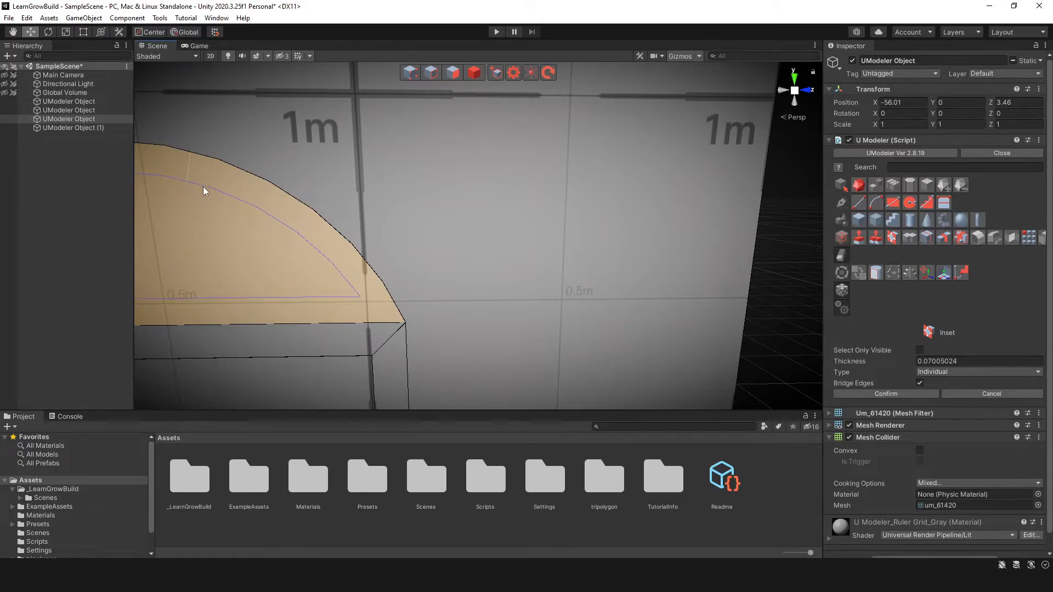
# Switch to polygon editing and push the inner rectangle of the door shape into the wall by about 0.12
pyautogui.scroll(-5, 204, 189)
pyautogui.keyDown('alt'); pyautogui.moveTo(246, 223); pyautogui.dragTo(309, 214); pyautogui.keyUp('alt')
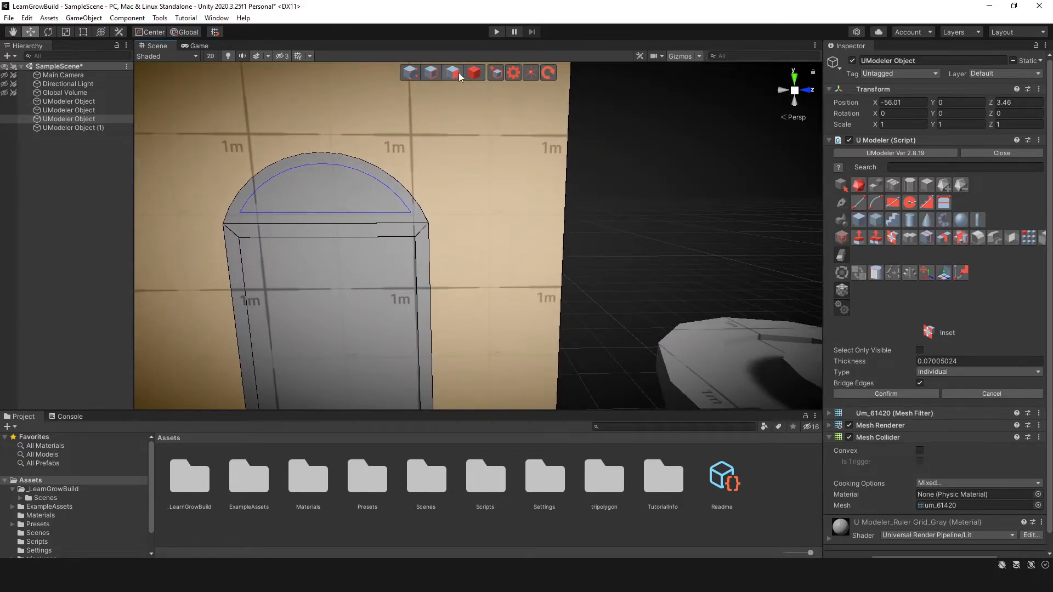
pyautogui.click(456, 74)
pyautogui.scroll(-6, 431, 236)
pyautogui.keyDown('alt'); pyautogui.moveTo(431, 237); pyautogui.dragTo(384, 263); pyautogui.keyUp('alt')
pyautogui.scroll(3, 427, 231)
pyautogui.click(456, 269)
pyautogui.moveTo(430, 299); pyautogui.dragTo(437, 294)
# Push the inner arched polygon above the rectangle into the wall by about 0.13 and check it briefly in object mode
pyautogui.click(441, 156)
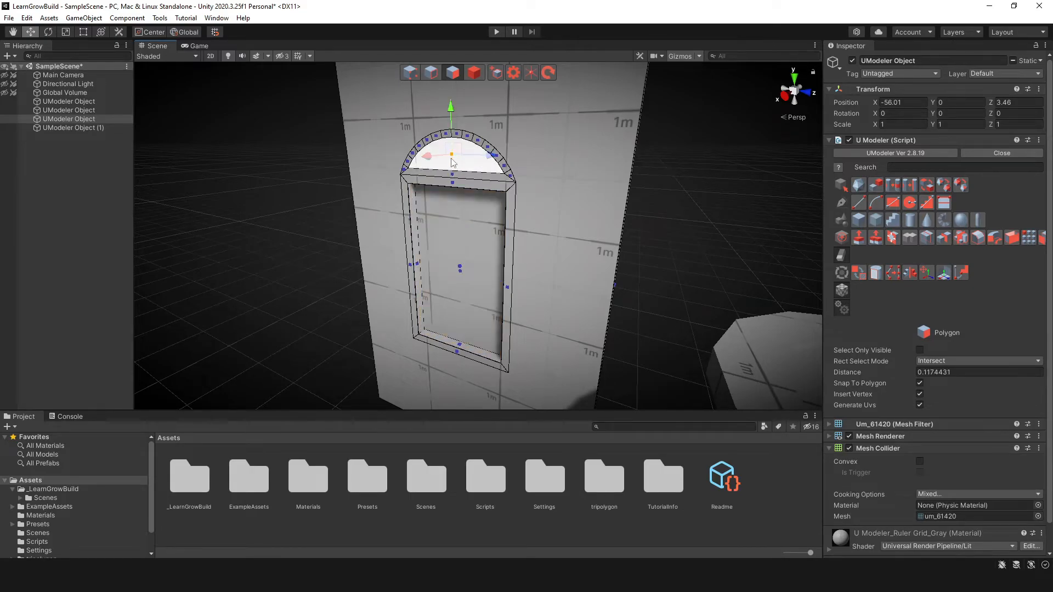
pyautogui.moveTo(434, 157); pyautogui.dragTo(437, 158)
pyautogui.click(473, 72)
pyautogui.keyDown('alt'); pyautogui.moveTo(353, 245); pyautogui.dragTo(483, 193); pyautogui.keyUp('alt')
pyautogui.click(453, 72)
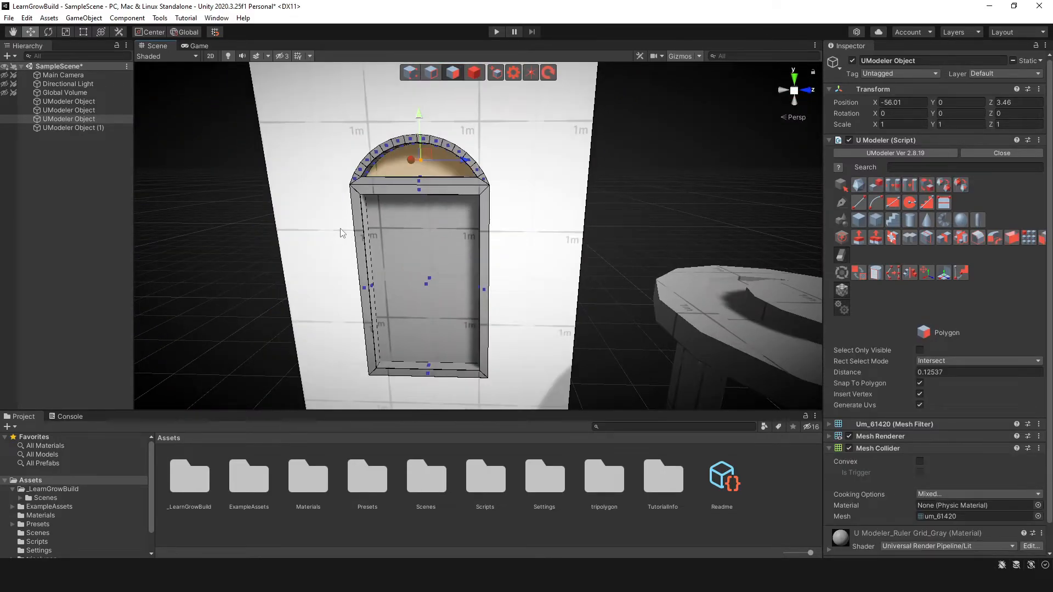
pyautogui.click(366, 244)
pyautogui.keyDown('shift'); pyautogui.click(480, 242); pyautogui.keyUp('shift')
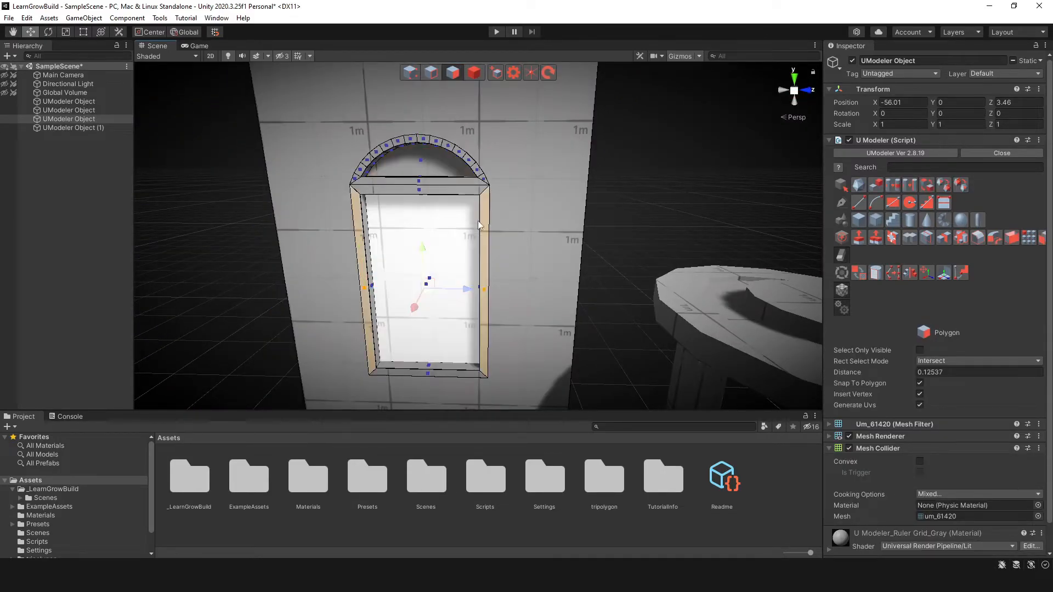
pyautogui.keyDown('shift'); pyautogui.click(462, 189); pyautogui.keyUp('shift')
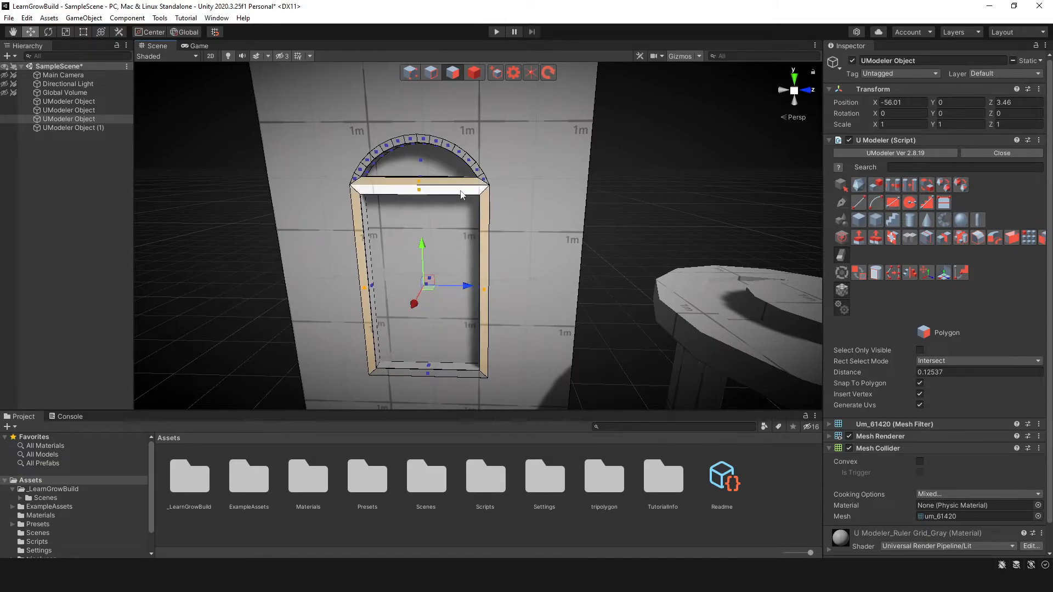
# Extrude the bottom strip of the rectangular frame outward by about 0.22 to form a protruding sill
pyautogui.click(399, 374)
pyautogui.scroll(-5, 450, 335)
pyautogui.moveTo(450, 334); pyautogui.dragTo(452, 312, button='middle')
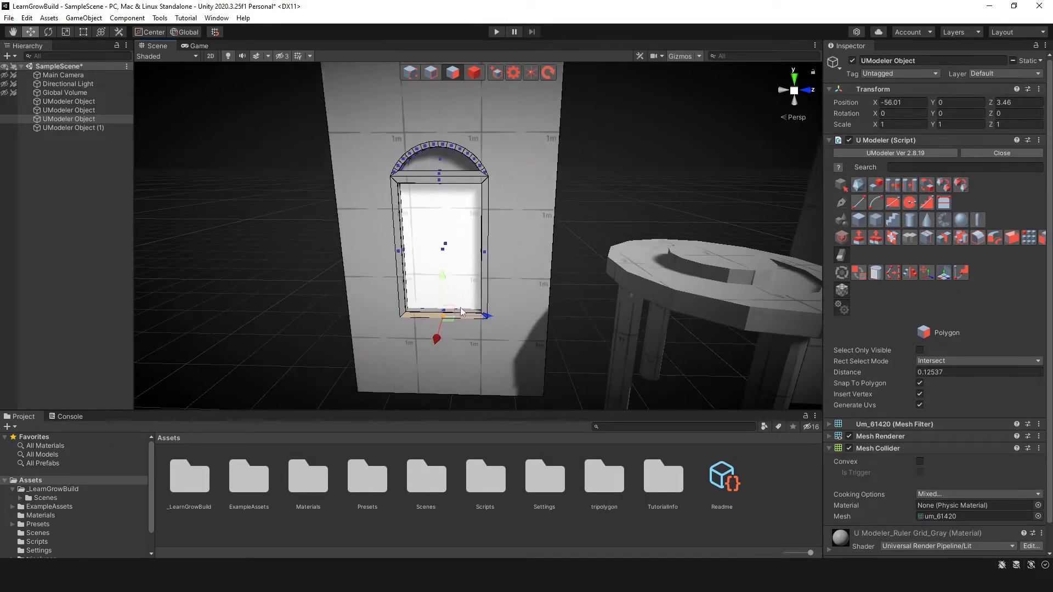
pyautogui.moveTo(438, 337); pyautogui.dragTo(437, 345)
pyautogui.moveTo(436, 345); pyautogui.dragTo(548, 373)
# Try to extend both end faces of the sill with Multi PushPull set to Vertex Normal, and undo it
pyautogui.click(384, 335)
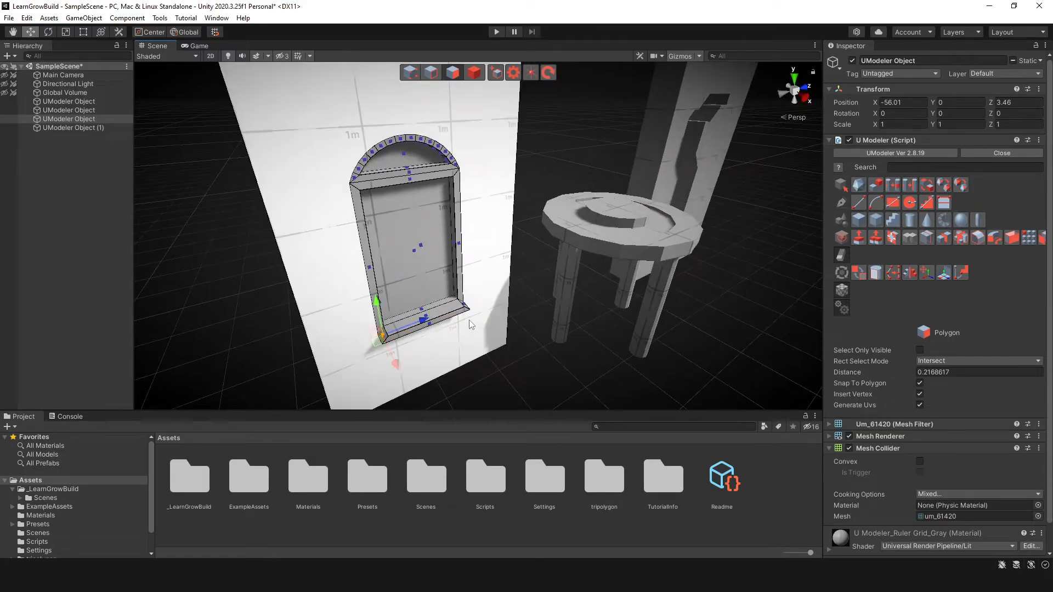
pyautogui.click(425, 318)
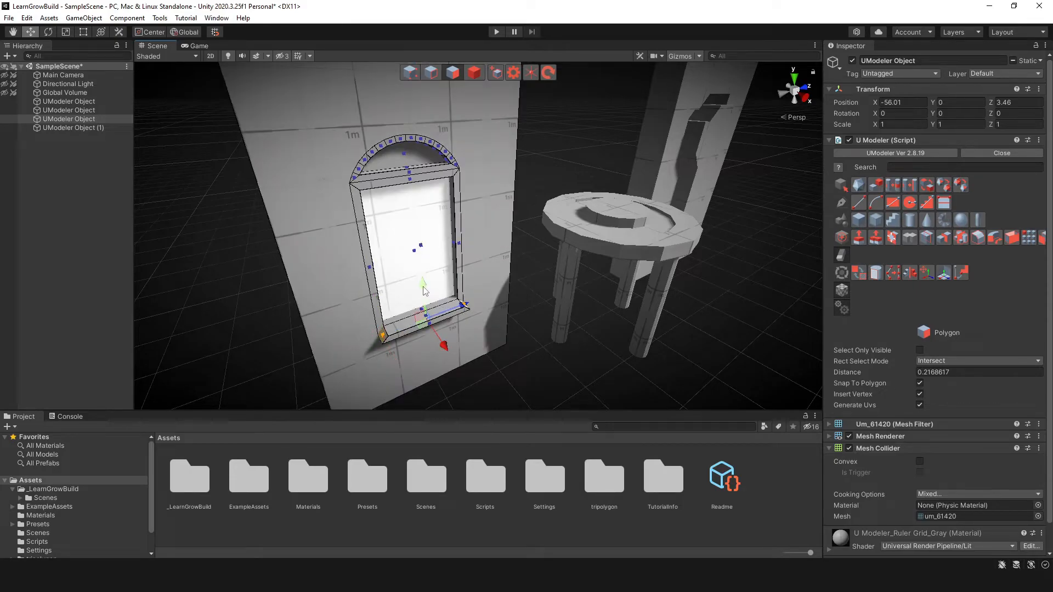
pyautogui.keyDown('alt'); pyautogui.moveTo(570, 304); pyautogui.dragTo(435, 300); pyautogui.keyUp('alt')
pyautogui.keyDown('alt'); pyautogui.scroll(6, 435, 300); pyautogui.keyUp('alt')
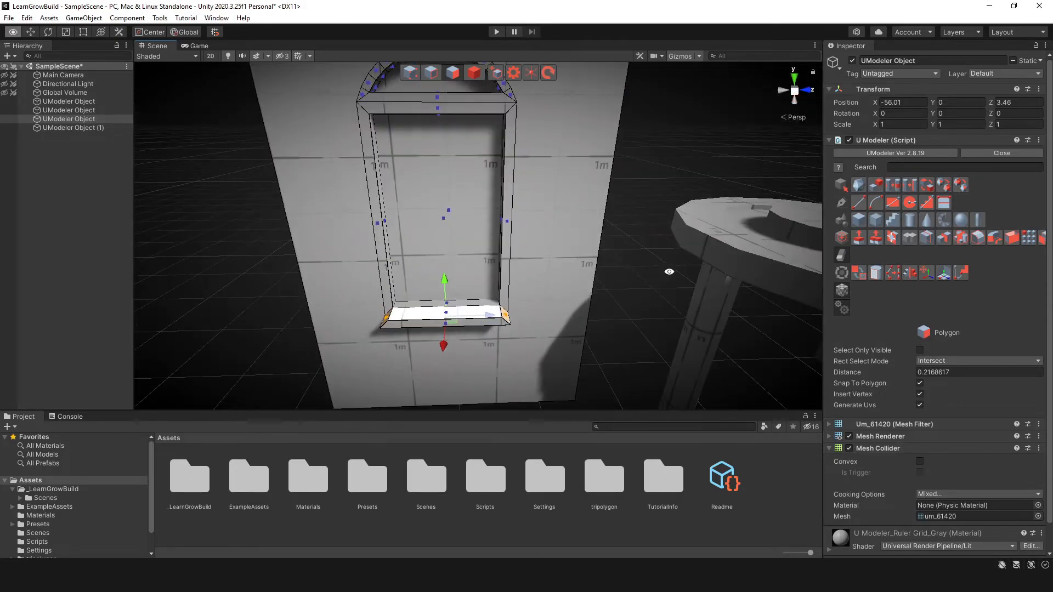
pyautogui.click(877, 239)
pyautogui.moveTo(444, 277); pyautogui.dragTo(429, 256)
pyautogui.hotkey('ctrl', 'z')
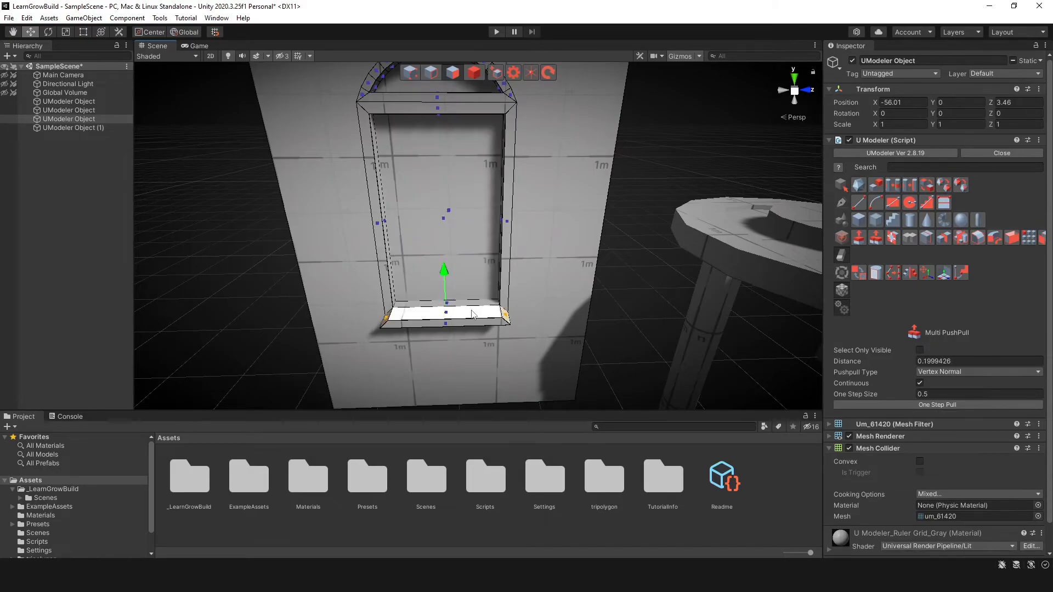
# Select only one end face of the sill and try the other tool handle rotation and position settings
pyautogui.click(386, 317)
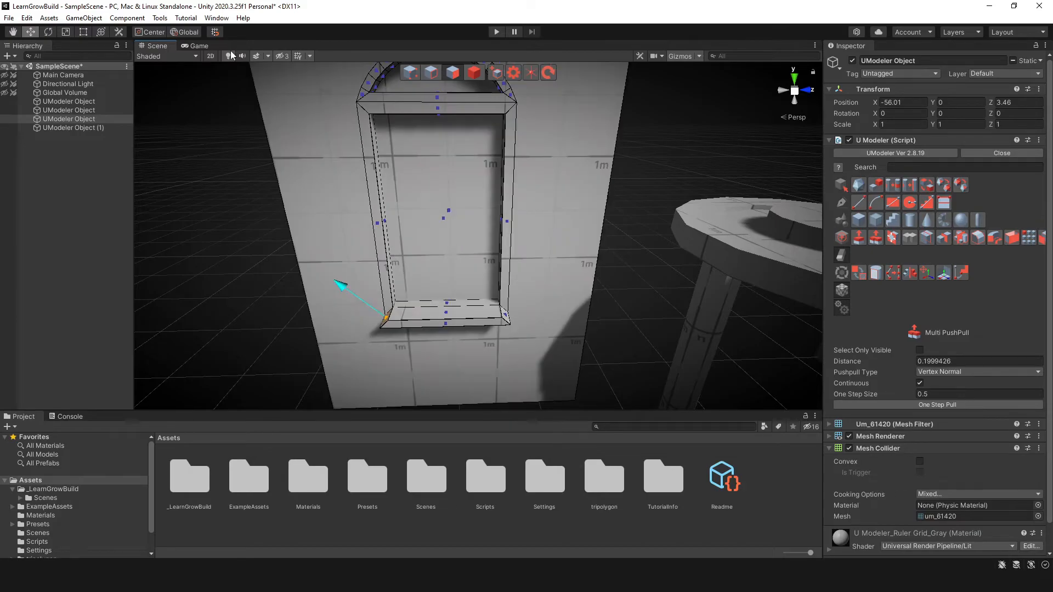
pyautogui.click(186, 32)
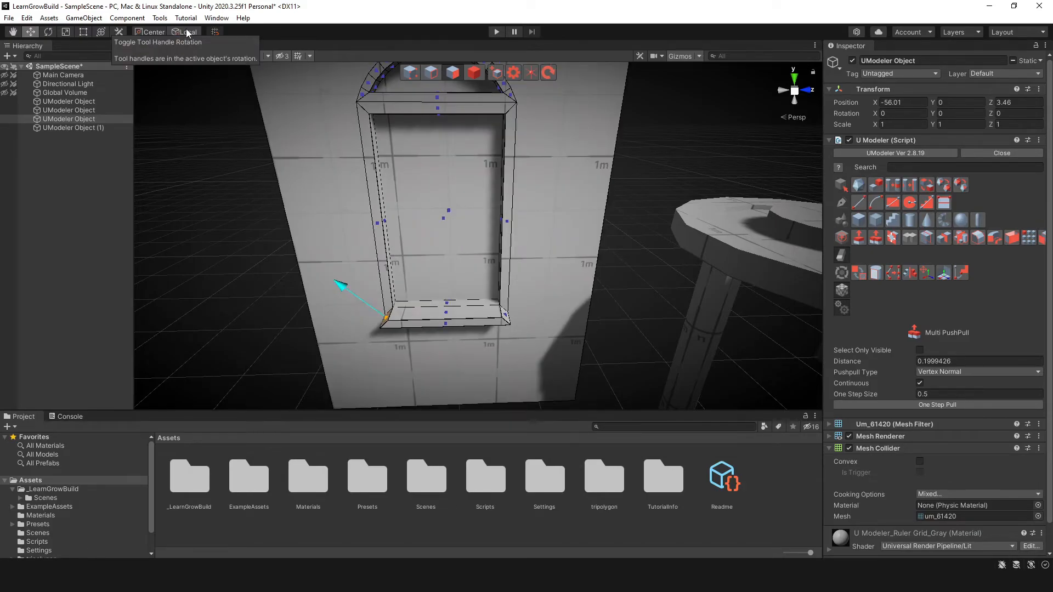
pyautogui.click(186, 31)
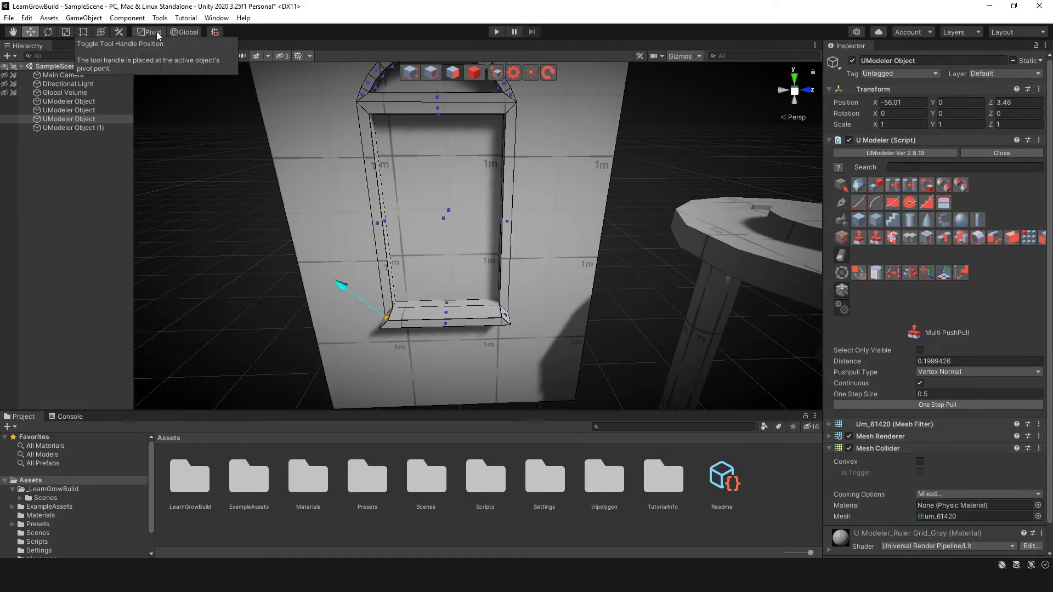
# Return to object mode and review the arched wall block together with the table and the other wall block
pyautogui.keyDown('alt'); pyautogui.moveTo(435, 326); pyautogui.dragTo(388, 300); pyautogui.keyUp('alt')
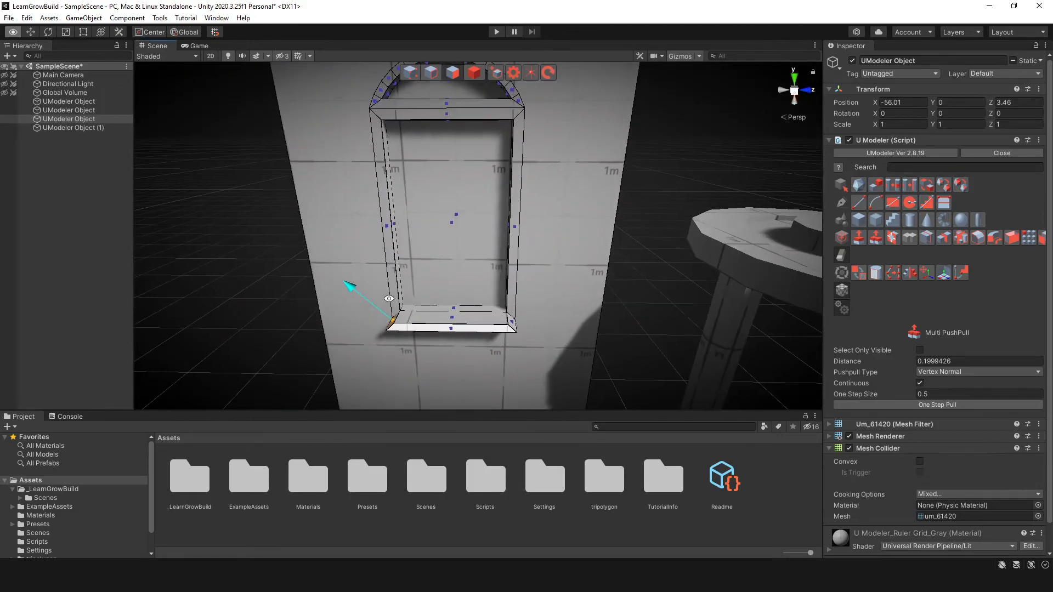
pyautogui.keyDown('alt'); pyautogui.moveTo(461, 283); pyautogui.dragTo(479, 266); pyautogui.keyUp('alt')
pyautogui.scroll(-5, 478, 266)
pyautogui.moveTo(479, 267); pyautogui.dragTo(380, 266, button='middle')
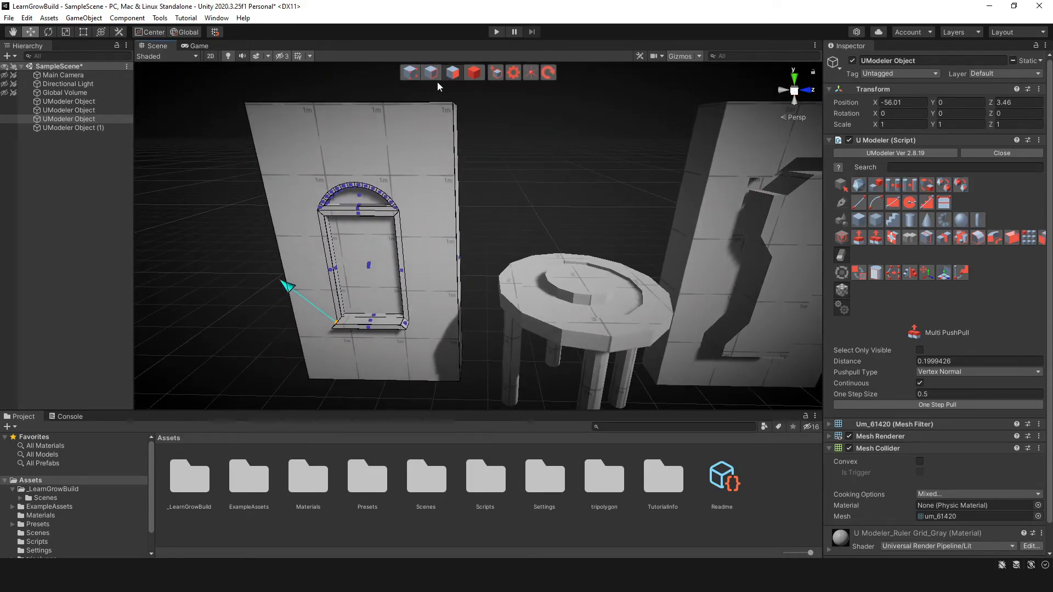
pyautogui.click(470, 74)
pyautogui.keyDown('alt'); pyautogui.moveTo(438, 247); pyautogui.dragTo(482, 277); pyautogui.keyUp('alt')
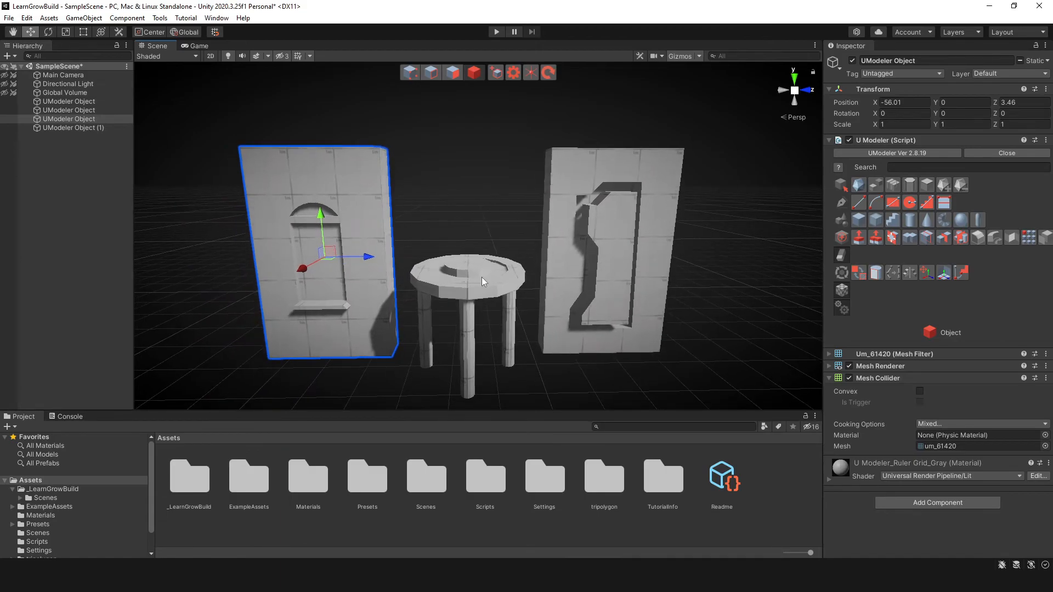